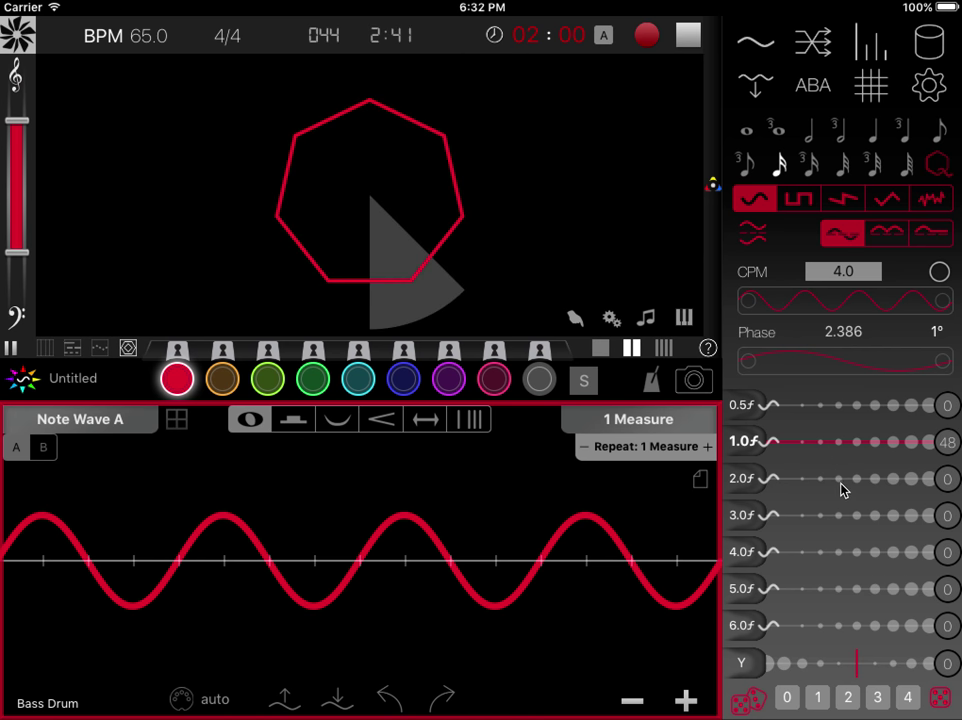
Add 2.0f, 4.0f and 5.0f overtones, set cycles per measure to 5.0 and phase to 8.5.
click(845, 480)
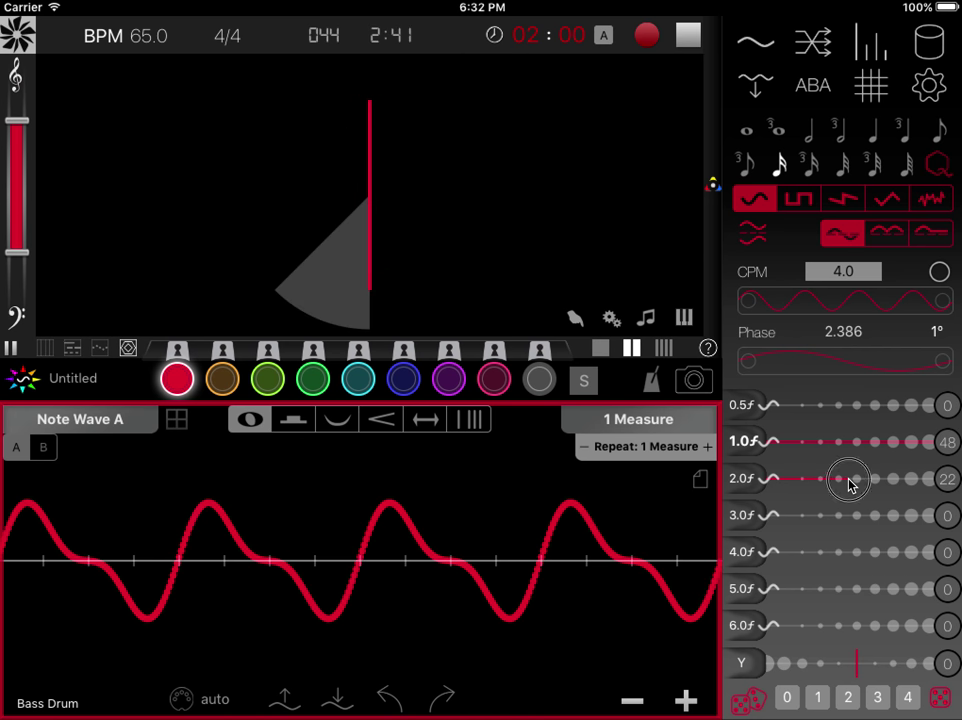
click(864, 552)
click(833, 596)
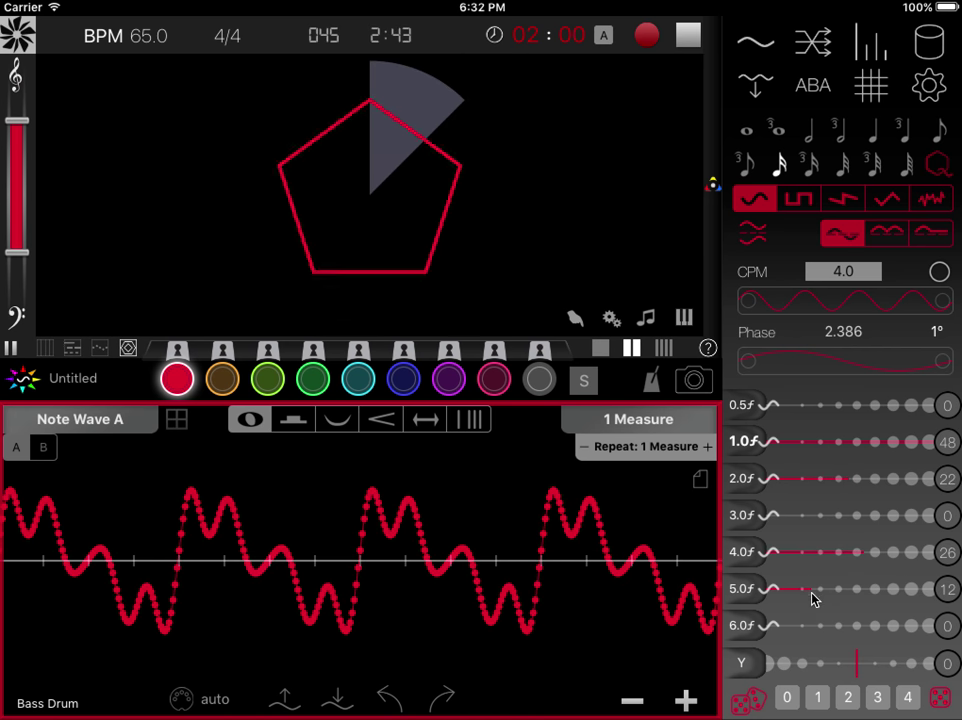
mouse_move(810, 307)
mouse_down()
mouse_move(870, 307)
mouse_move(818, 307)
mouse_up()
drag(818, 356, 893, 363)
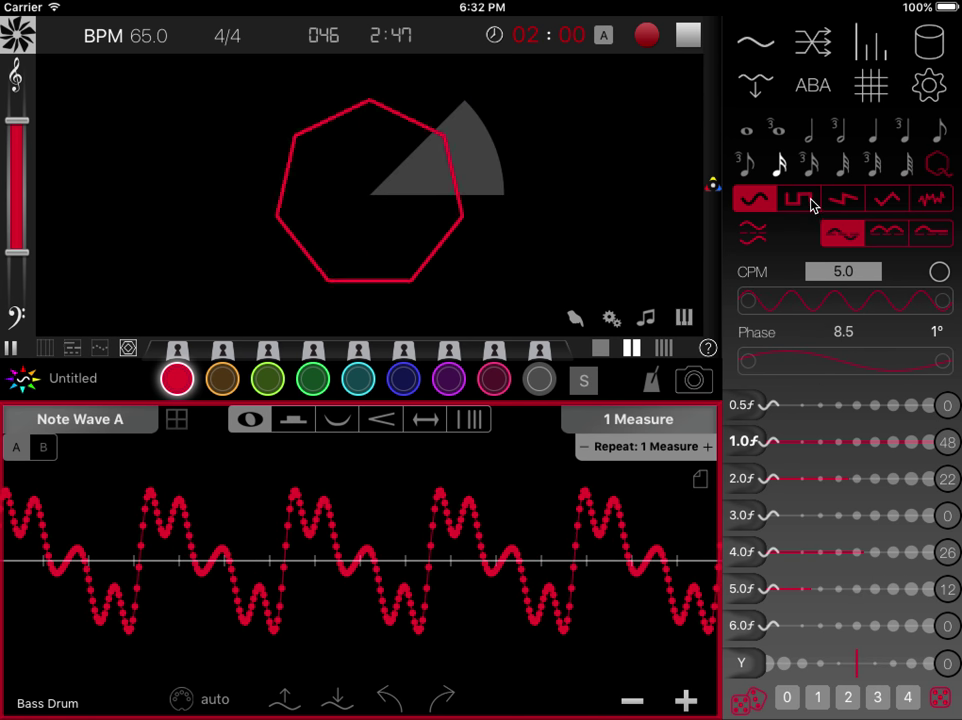
Try the square and sawtooth wave shapes, then return the wave to sine.
click(797, 200)
click(845, 200)
click(797, 203)
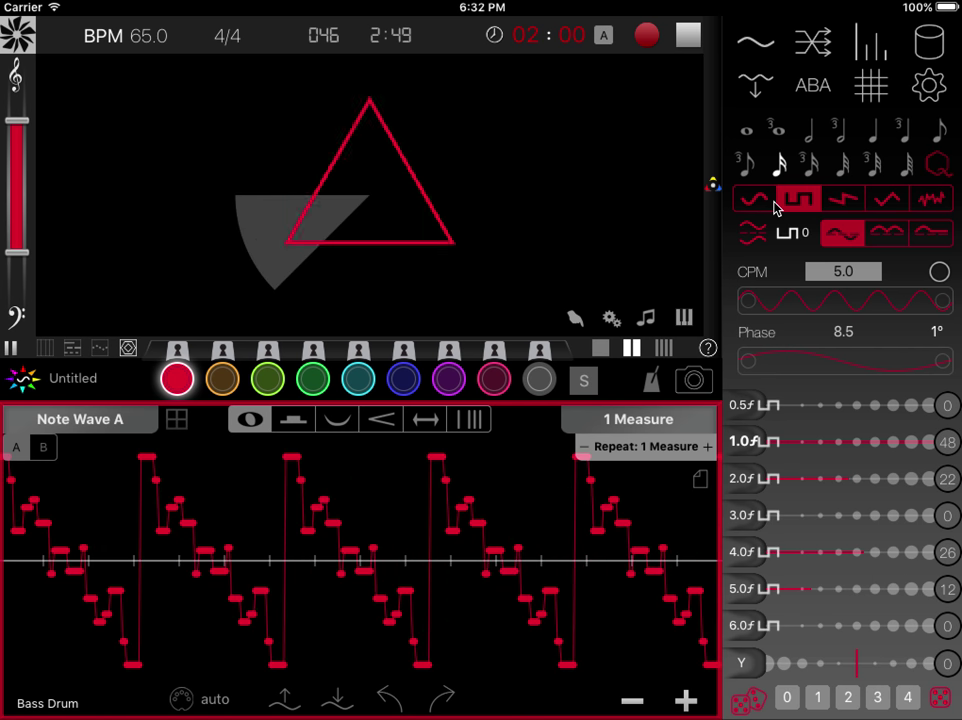
click(762, 203)
Zero the 1.0f, 2.0f, 4.0f and 5.0f harmonics and go back to the wheel view.
click(773, 443)
click(779, 481)
click(766, 552)
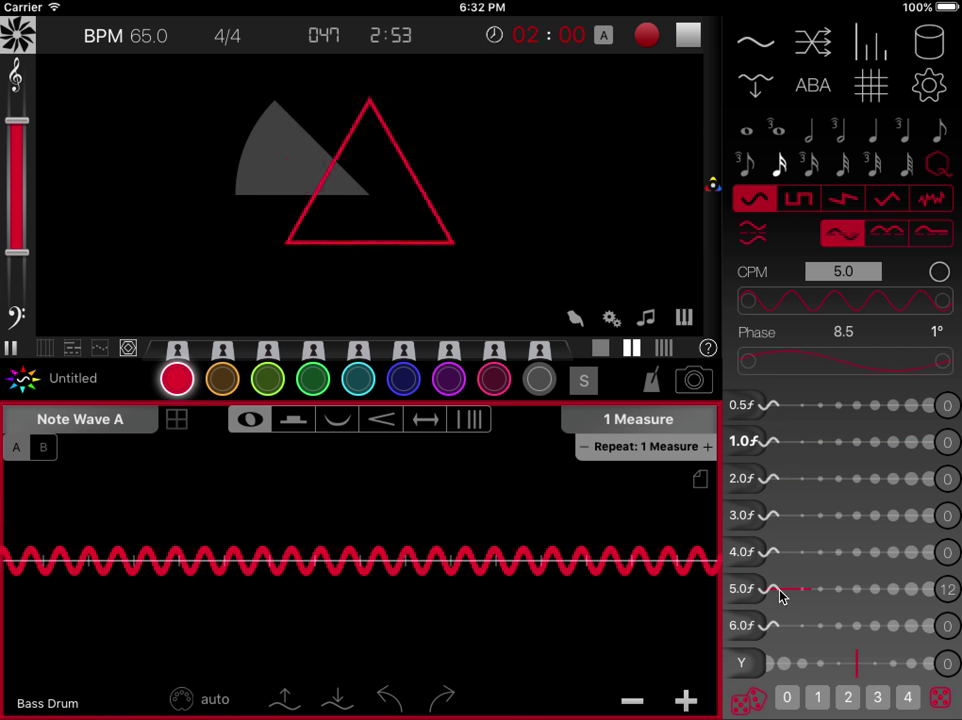
click(774, 591)
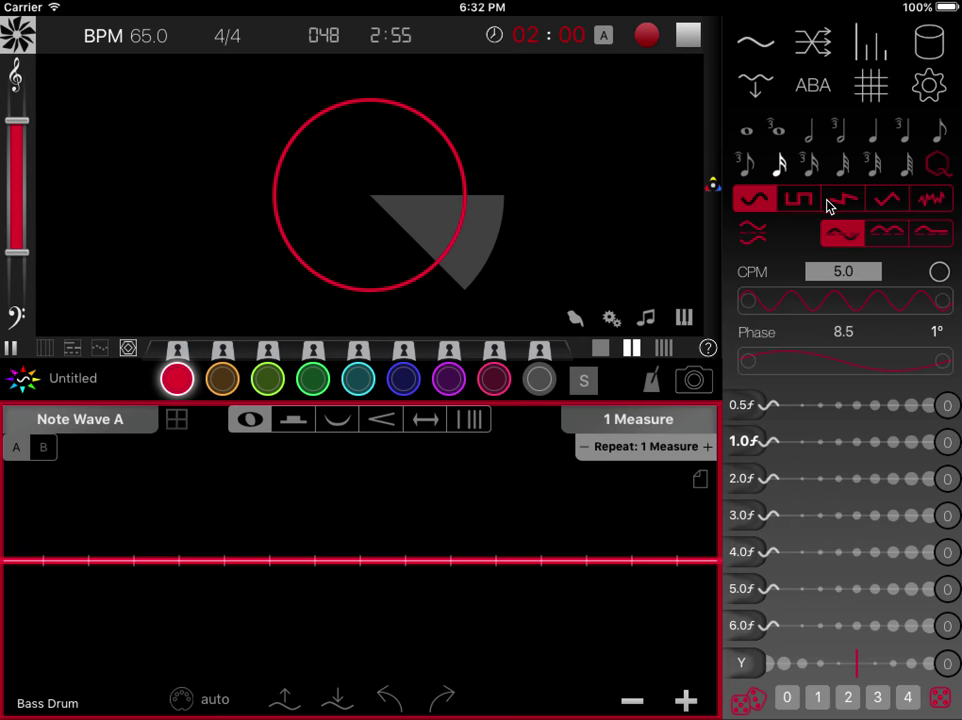
click(18, 33)
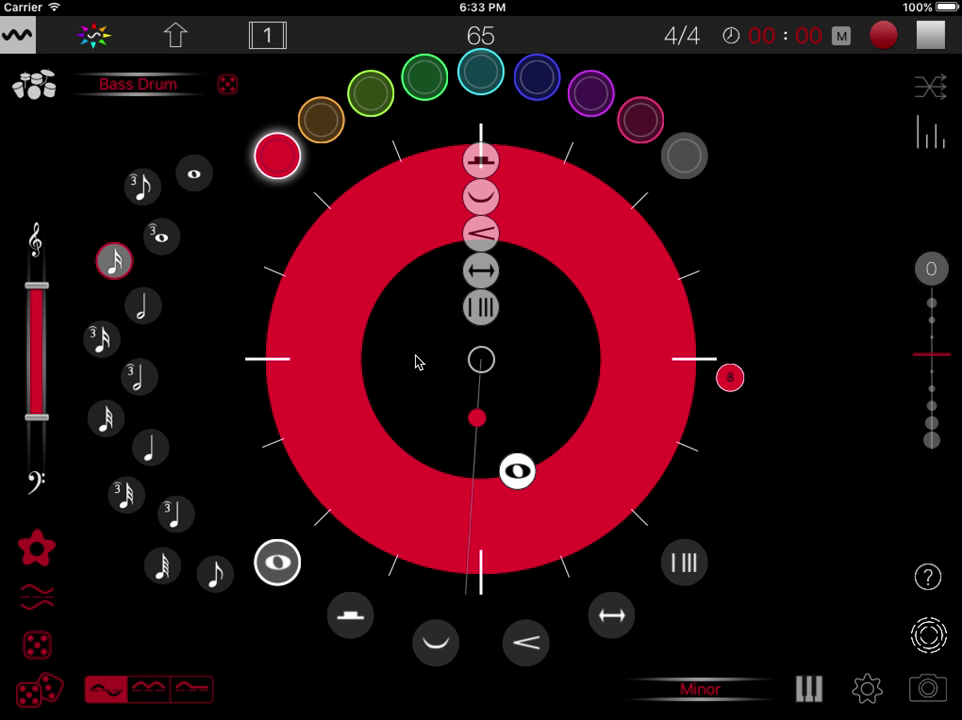
Bend the Bass Drum ring into a 4.0-cycle wave and smooth its spikes into rounded lobes.
mouse_move(520, 478)
mouse_down()
mouse_move(487, 459)
mouse_move(487, 421)
mouse_move(477, 428)
mouse_move(488, 420)
mouse_move(483, 391)
mouse_move(484, 409)
mouse_move(455, 405)
mouse_move(436, 387)
mouse_move(383, 291)
mouse_move(425, 370)
mouse_move(477, 410)
mouse_move(518, 393)
mouse_move(408, 366)
mouse_move(399, 283)
mouse_move(405, 238)
mouse_move(425, 228)
mouse_up()
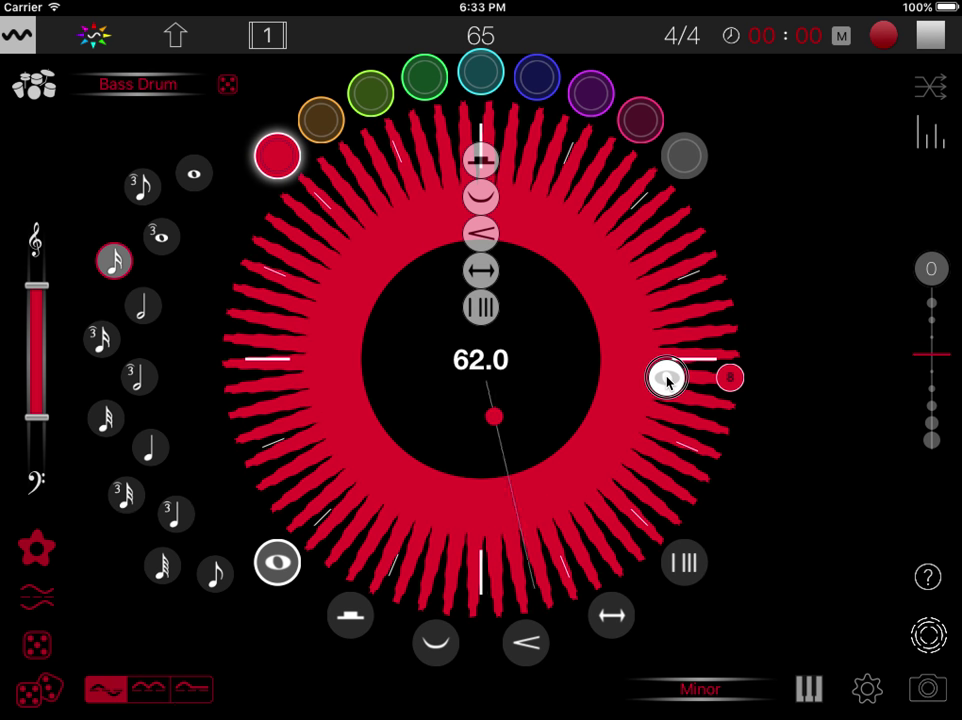
drag(669, 376, 487, 512)
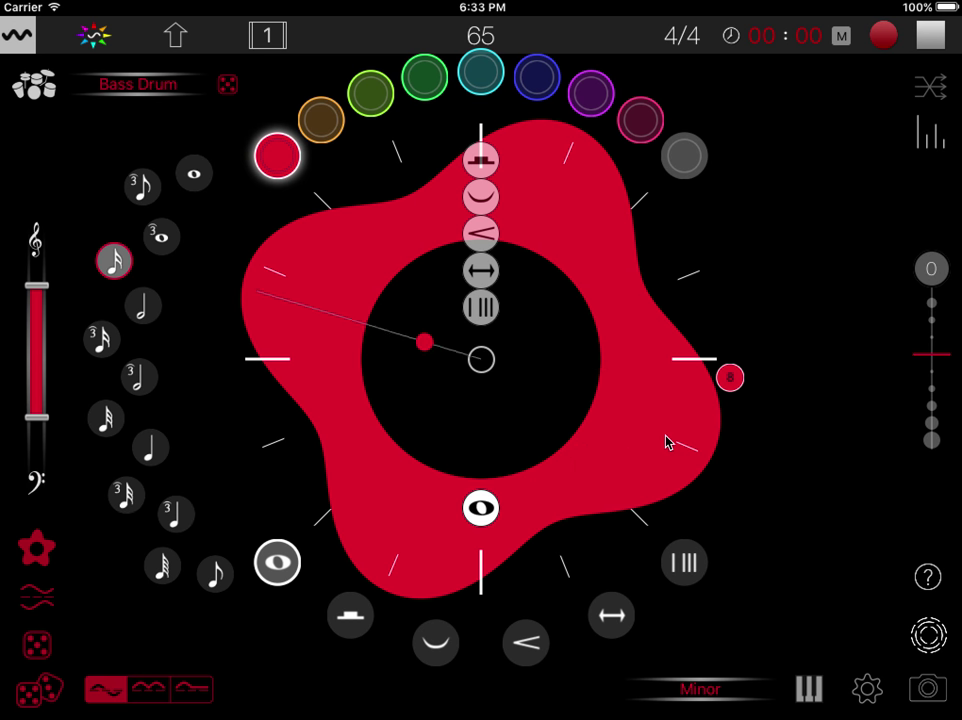
Rotate the Bass Drum wave's lobes clockwise to a new phase.
mouse_move(660, 440)
mouse_down()
mouse_move(580, 498)
mouse_move(429, 517)
mouse_move(322, 461)
mouse_move(305, 395)
mouse_move(350, 472)
mouse_move(444, 507)
mouse_move(566, 500)
mouse_move(620, 417)
mouse_move(616, 316)
mouse_move(590, 262)
mouse_move(603, 275)
mouse_move(614, 337)
mouse_move(608, 387)
mouse_move(552, 423)
mouse_move(565, 425)
mouse_move(584, 406)
mouse_move(578, 344)
mouse_move(554, 281)
mouse_move(580, 329)
mouse_move(587, 405)
mouse_move(605, 401)
mouse_move(610, 380)
mouse_up()
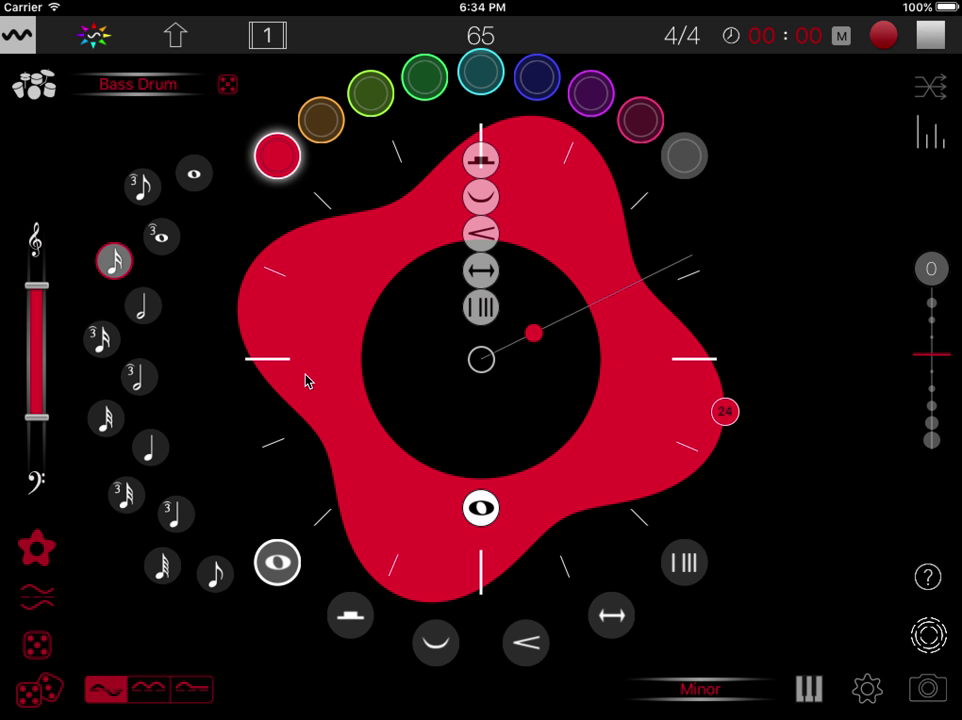
click(20, 40)
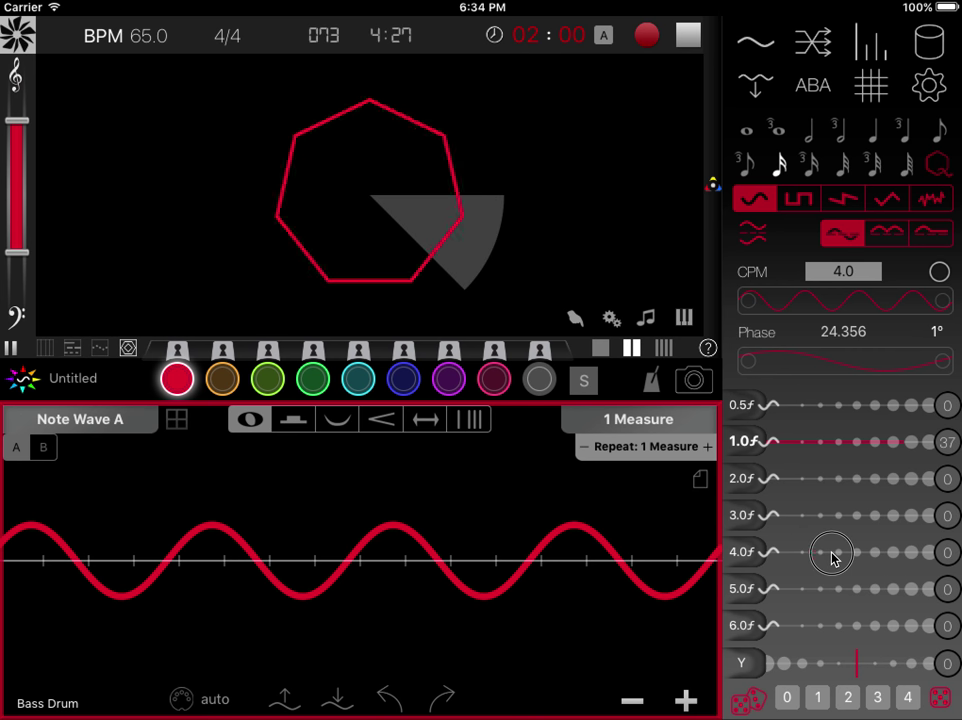
drag(820, 553, 831, 554)
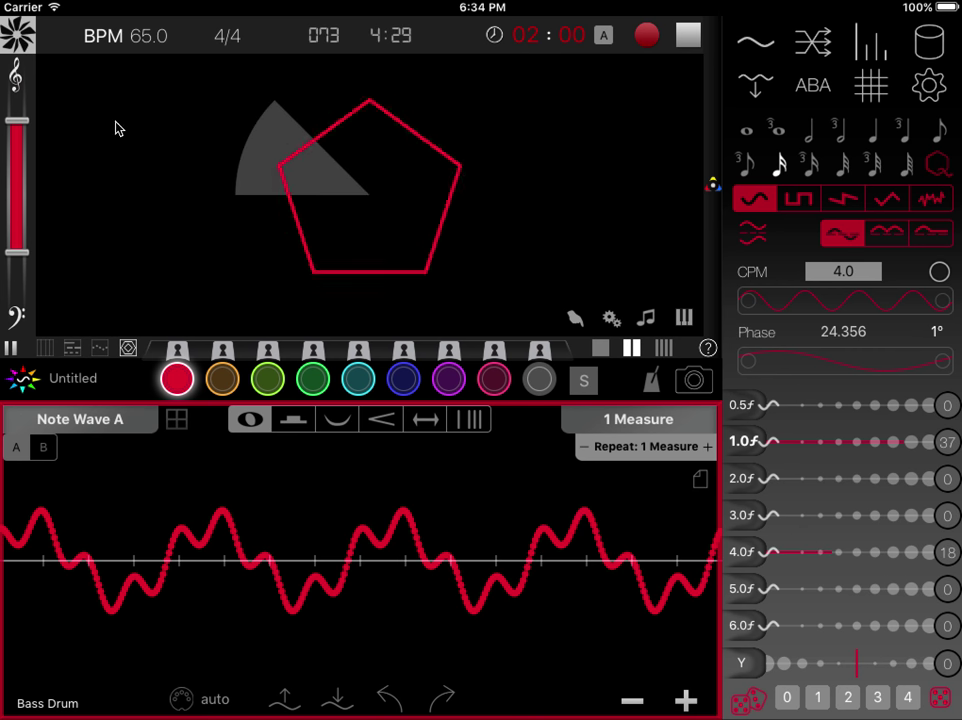
click(17, 36)
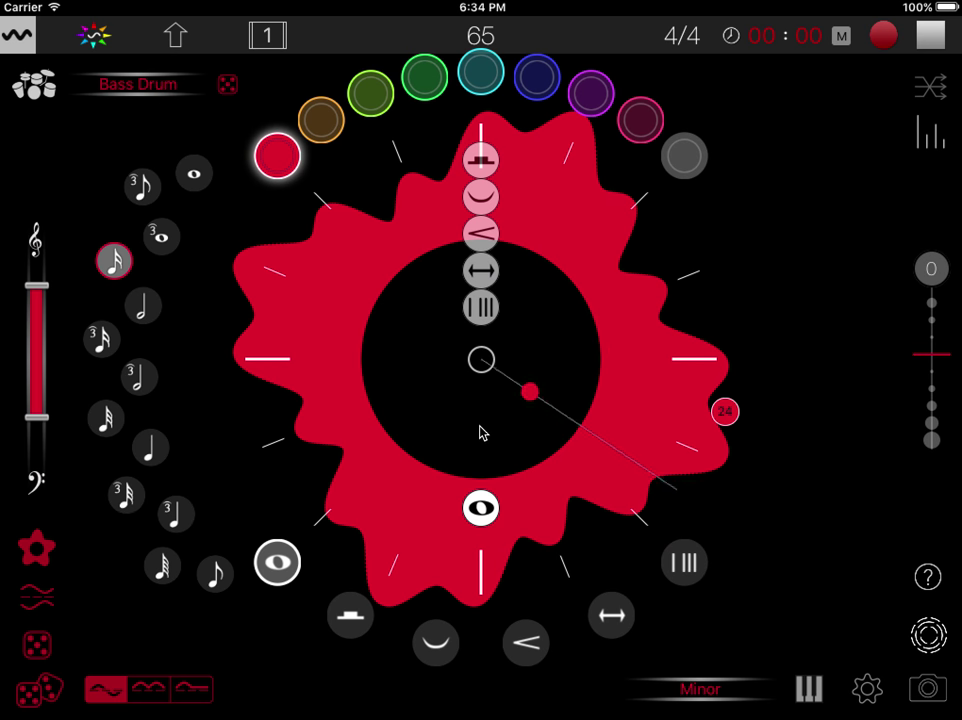
mouse_move(481, 510)
mouse_down()
mouse_move(571, 522)
mouse_move(613, 505)
mouse_move(653, 449)
mouse_move(637, 484)
mouse_move(569, 507)
mouse_move(485, 513)
mouse_move(369, 483)
mouse_move(390, 512)
mouse_move(455, 516)
mouse_move(525, 517)
mouse_move(605, 494)
mouse_move(583, 510)
mouse_move(472, 514)
mouse_up()
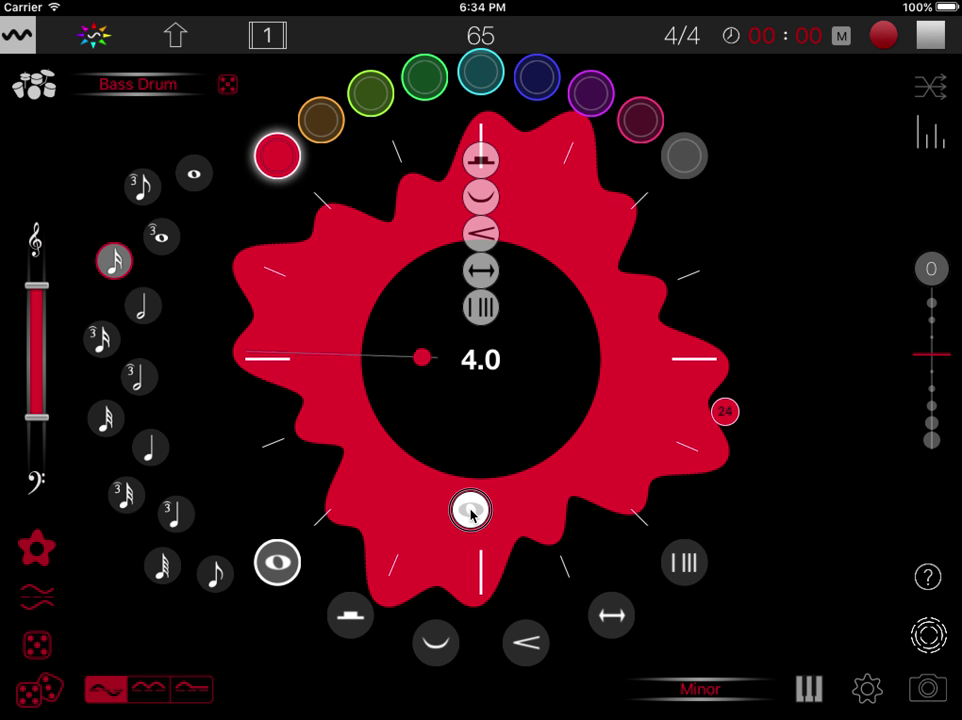
drag(470, 513, 474, 512)
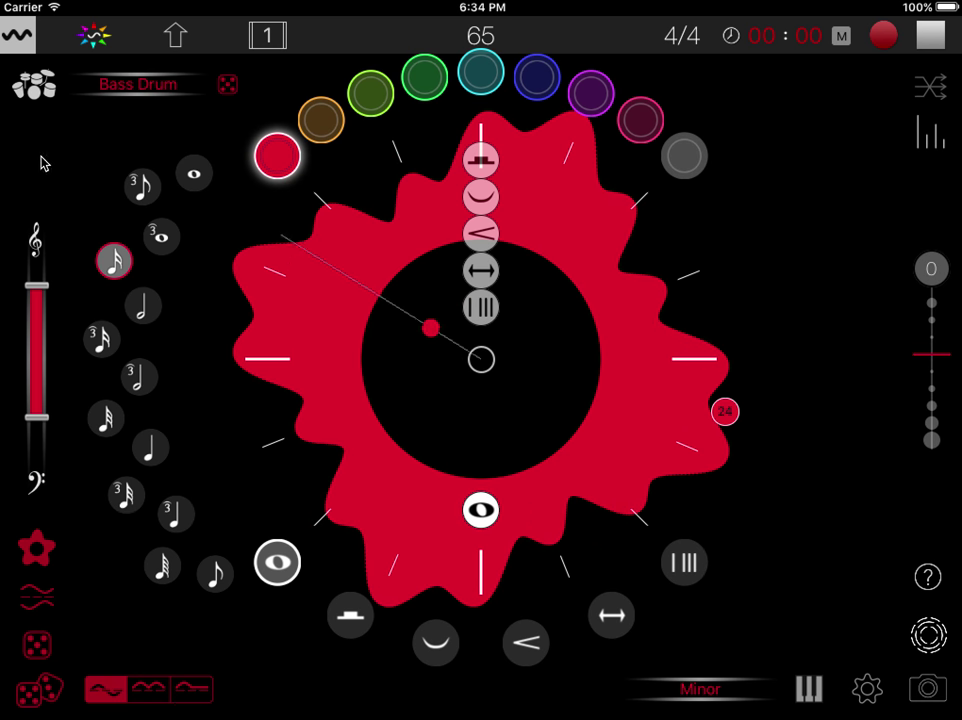
click(17, 35)
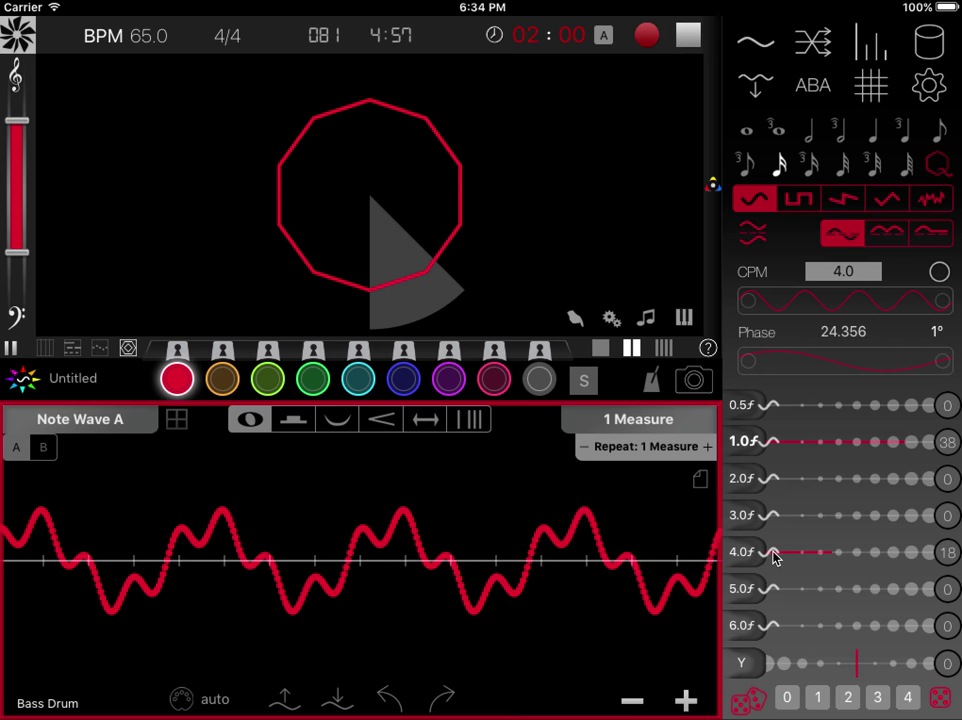
click(25, 38)
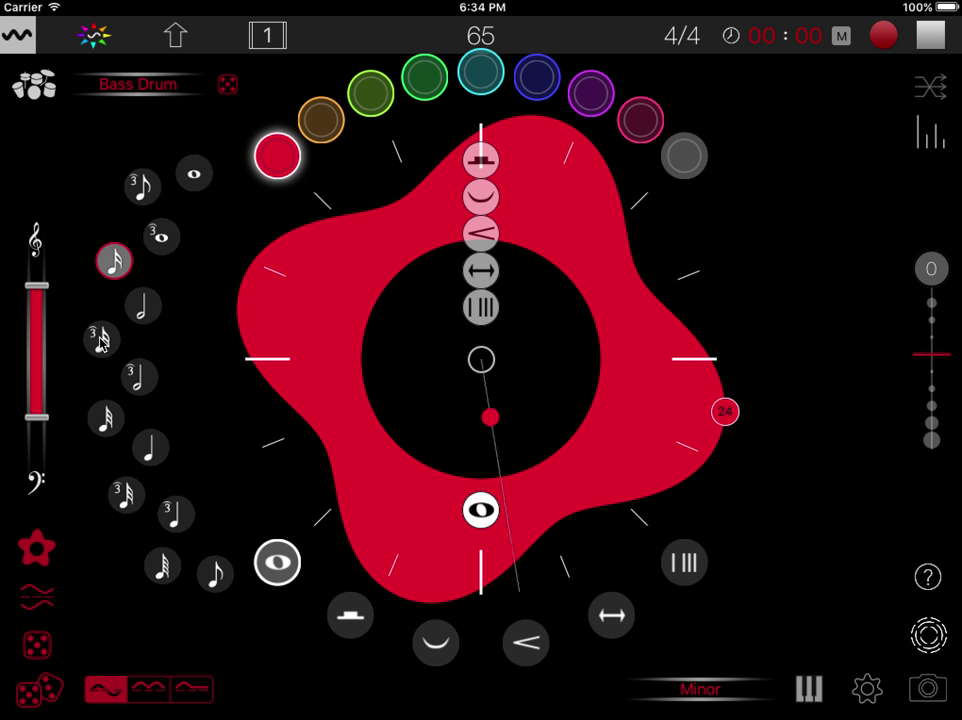
click(142, 187)
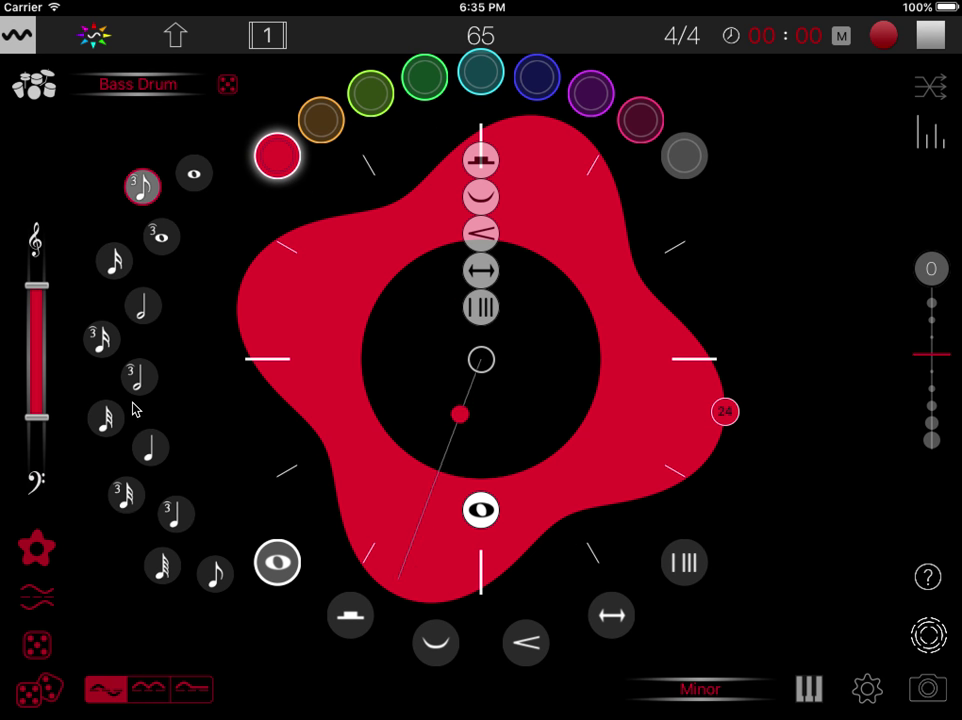
click(215, 573)
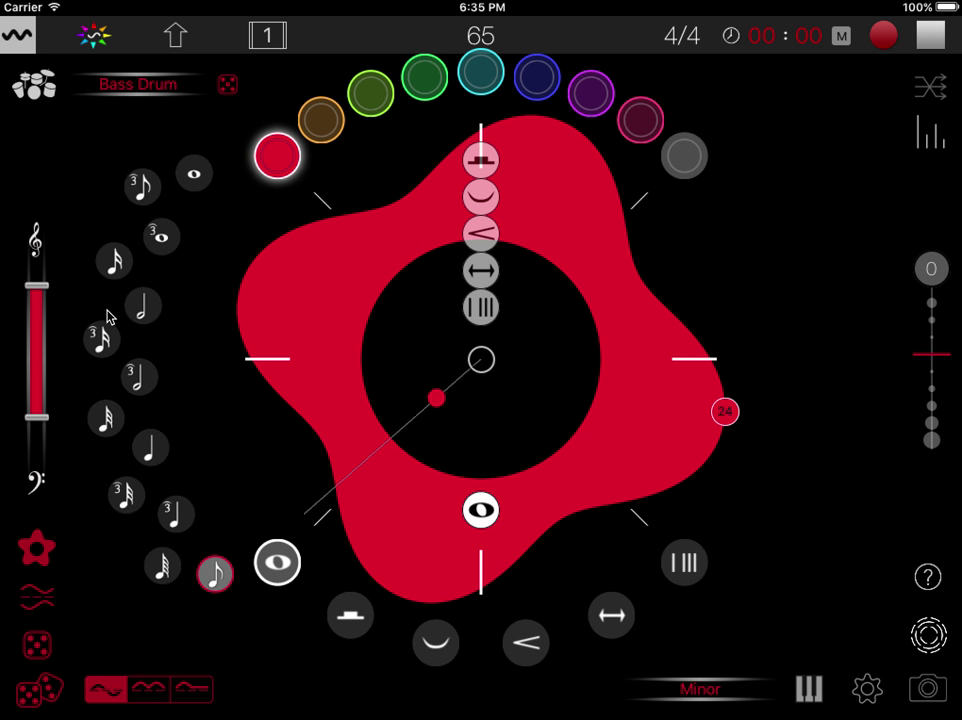
click(116, 261)
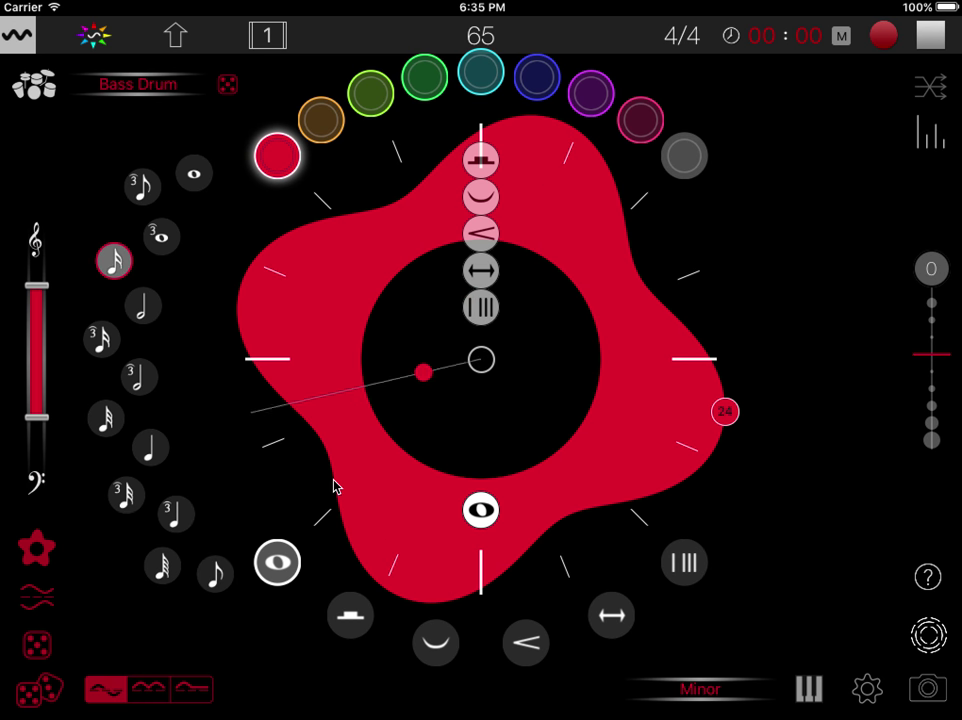
mouse_move(481, 513)
mouse_down()
mouse_move(493, 618)
mouse_move(478, 543)
mouse_move(481, 447)
mouse_move(480, 513)
mouse_up()
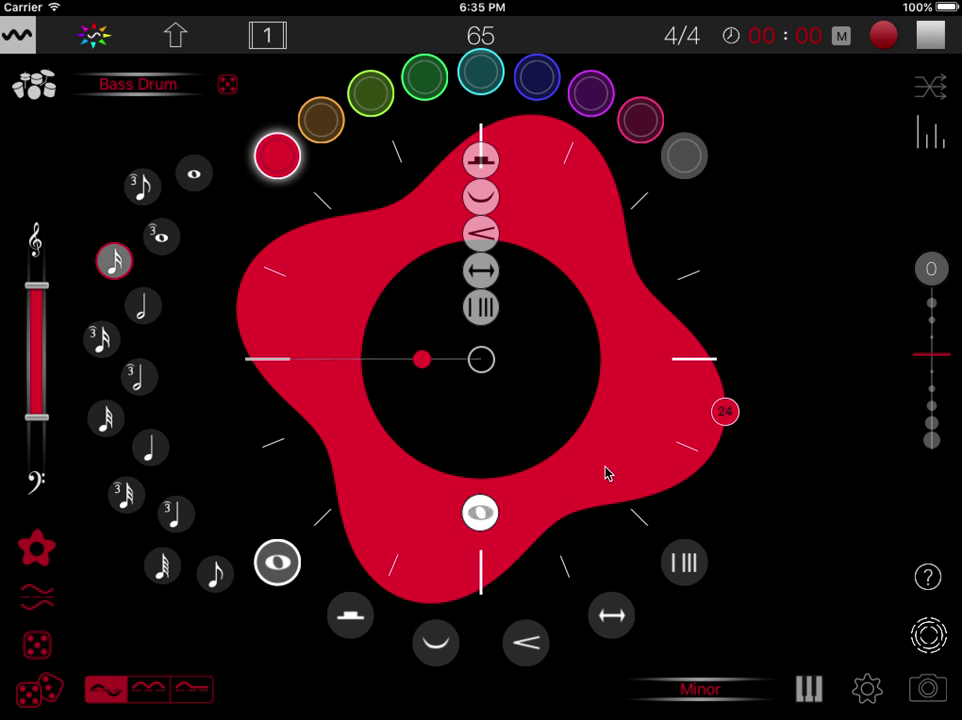
mouse_move(947, 350)
mouse_down()
mouse_move(923, 333)
mouse_move(938, 552)
mouse_move(915, 238)
mouse_move(923, 236)
mouse_up()
click(931, 356)
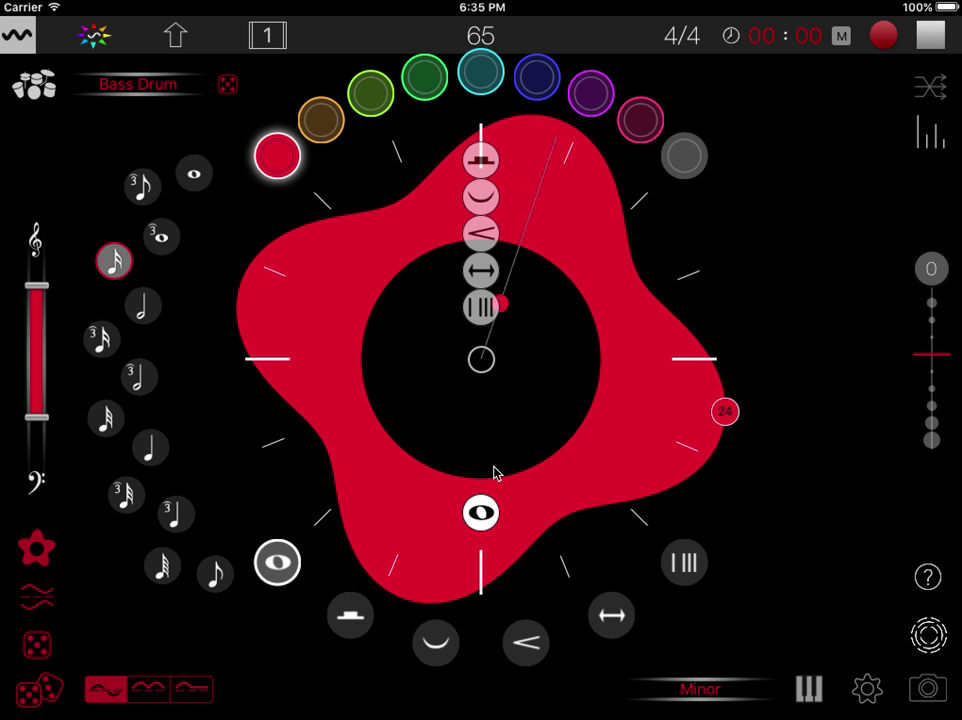
click(481, 361)
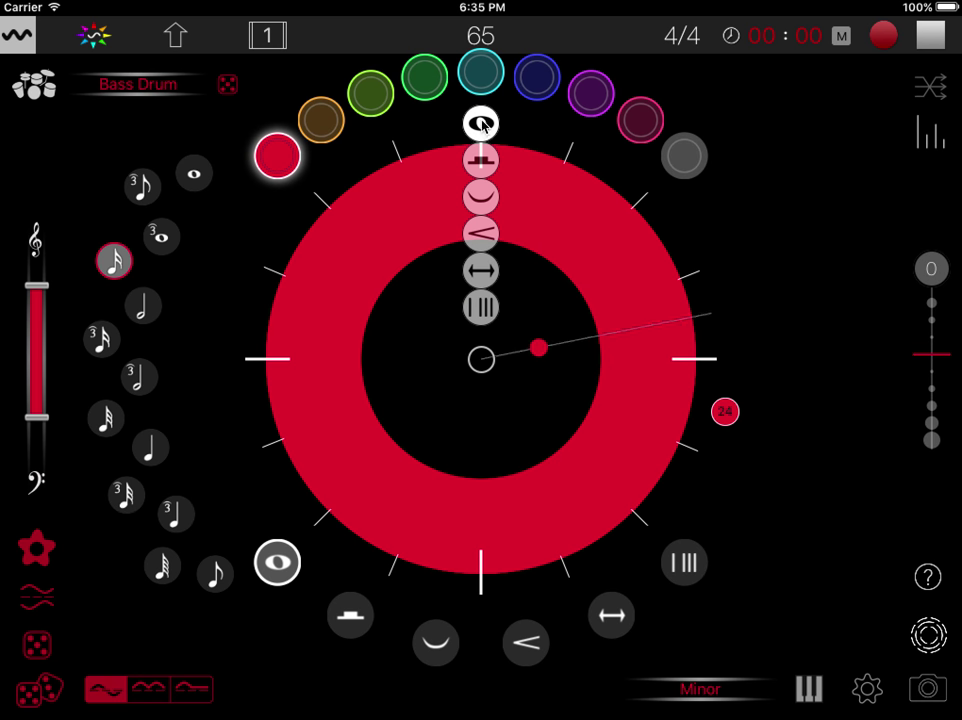
Stretch the ring into a lopsided oval loop, tilt it, and swing its phase to about 157.
drag(481, 122, 321, 364)
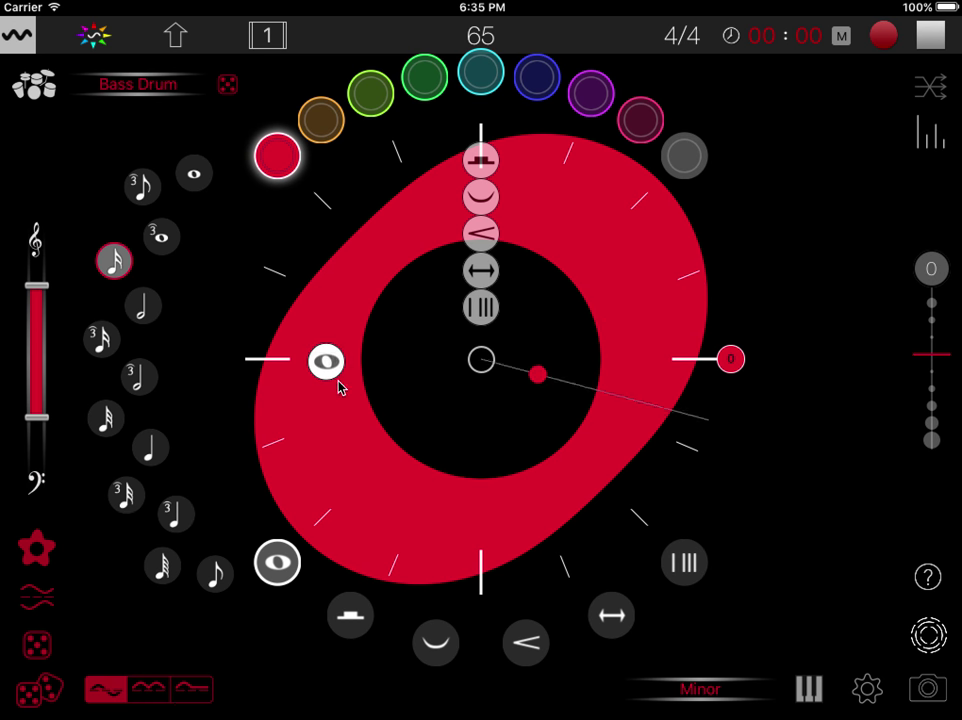
mouse_move(386, 455)
mouse_down()
mouse_move(399, 478)
mouse_move(527, 507)
mouse_up()
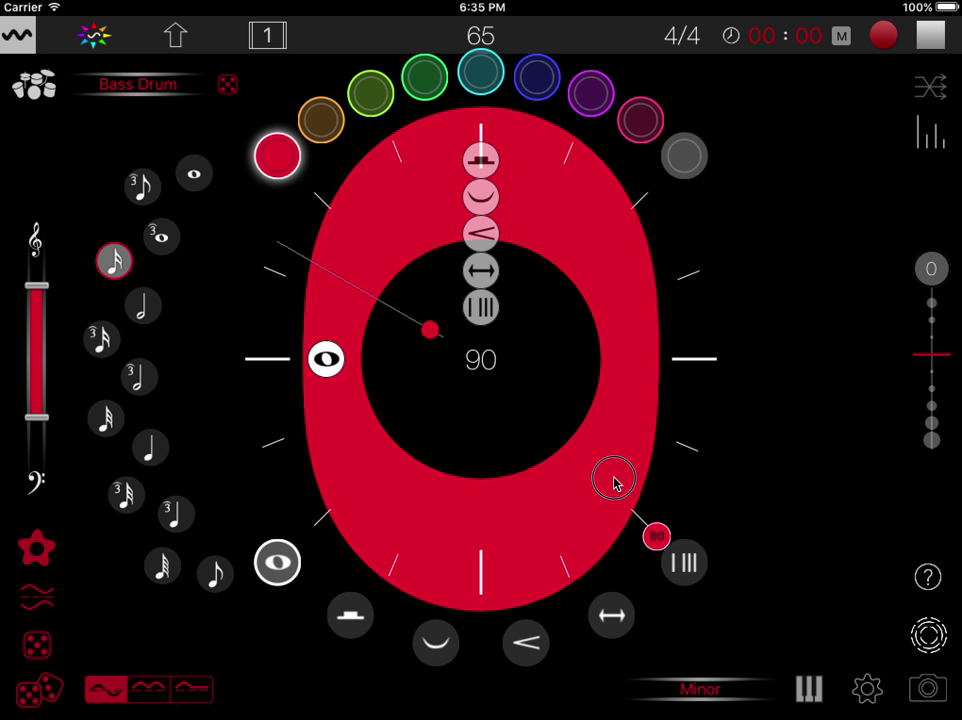
drag(616, 480, 687, 307)
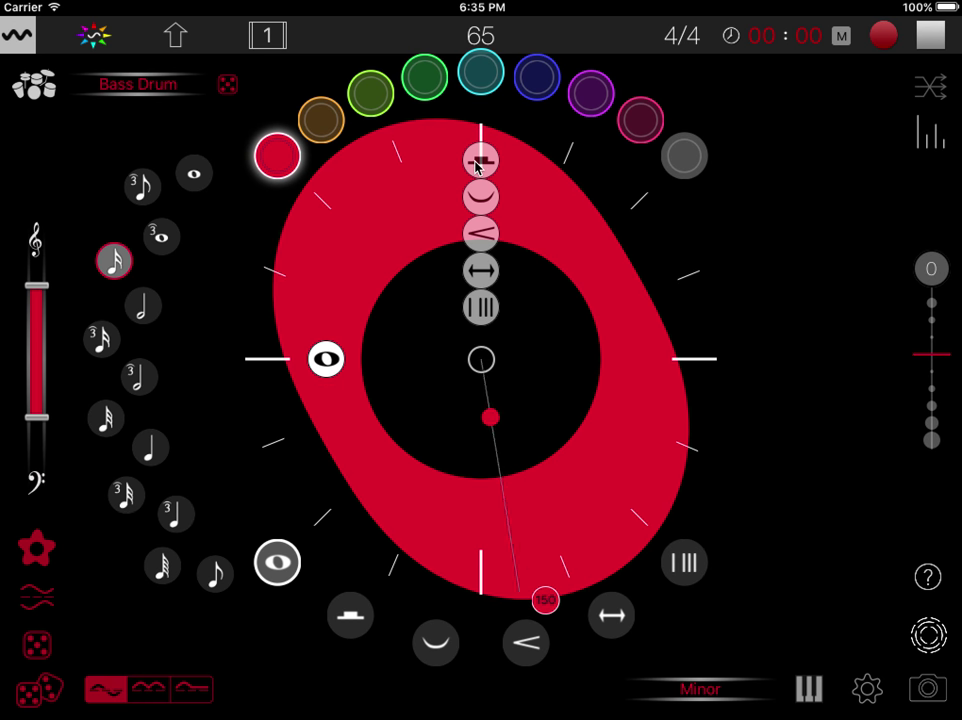
Break the ring into rotated segments and set the rest wave to 8.0.
drag(481, 163, 649, 525)
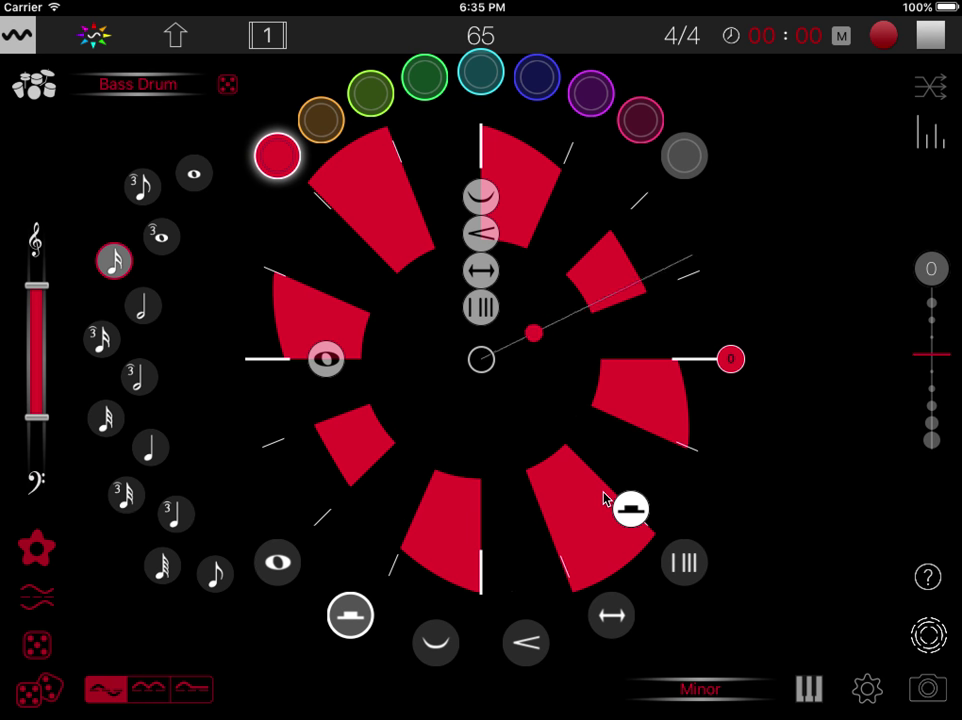
mouse_move(603, 500)
mouse_down()
mouse_move(584, 473)
mouse_move(528, 492)
mouse_move(367, 453)
mouse_move(322, 345)
mouse_move(408, 464)
mouse_move(567, 485)
mouse_move(593, 451)
mouse_move(556, 483)
mouse_up()
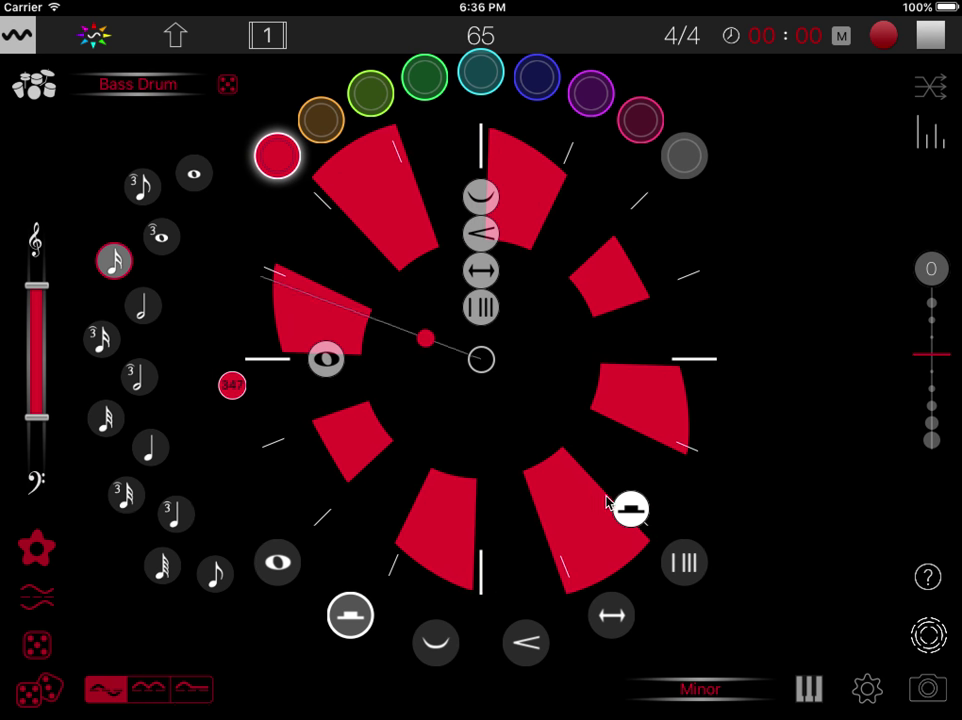
click(631, 510)
drag(631, 512, 474, 494)
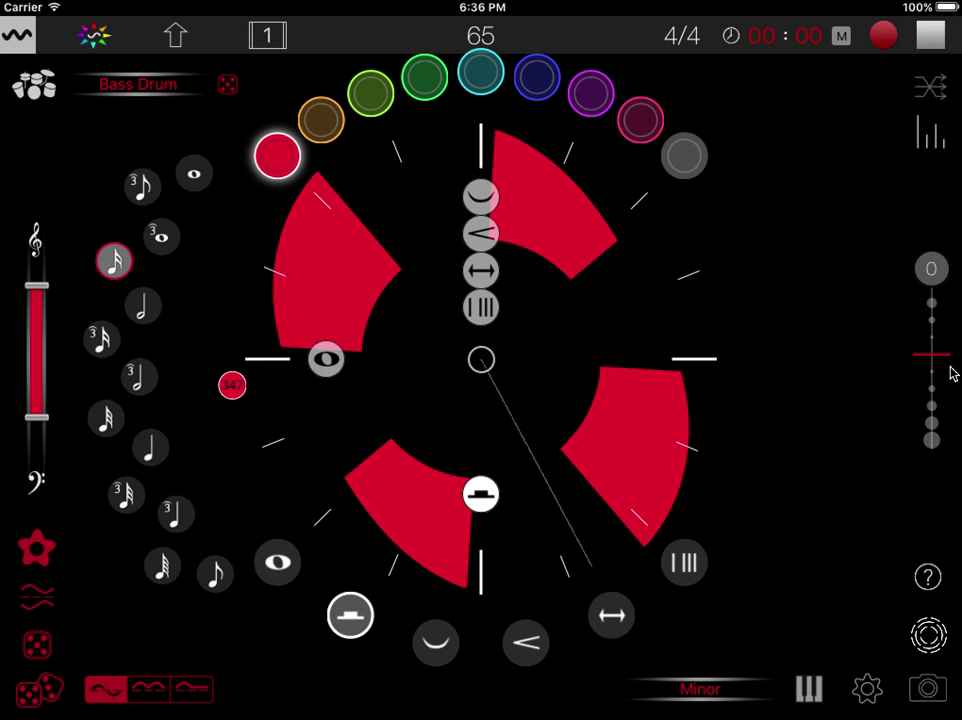
Set the offset to -11, switch to 32nd notes, and clear the rests for a solid ring.
drag(932, 358, 928, 466)
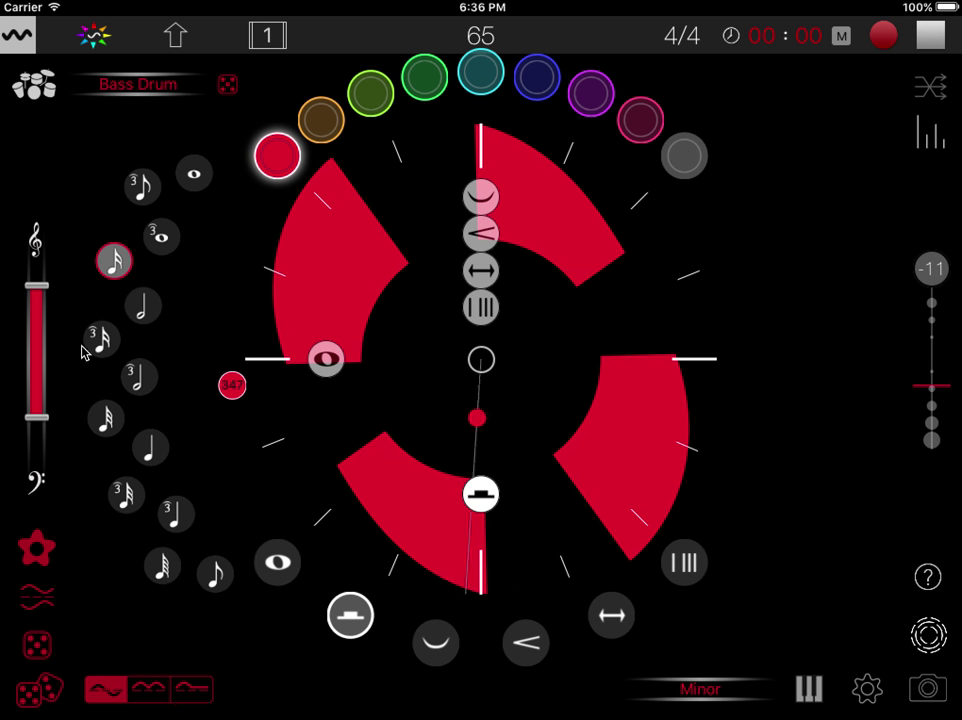
click(105, 419)
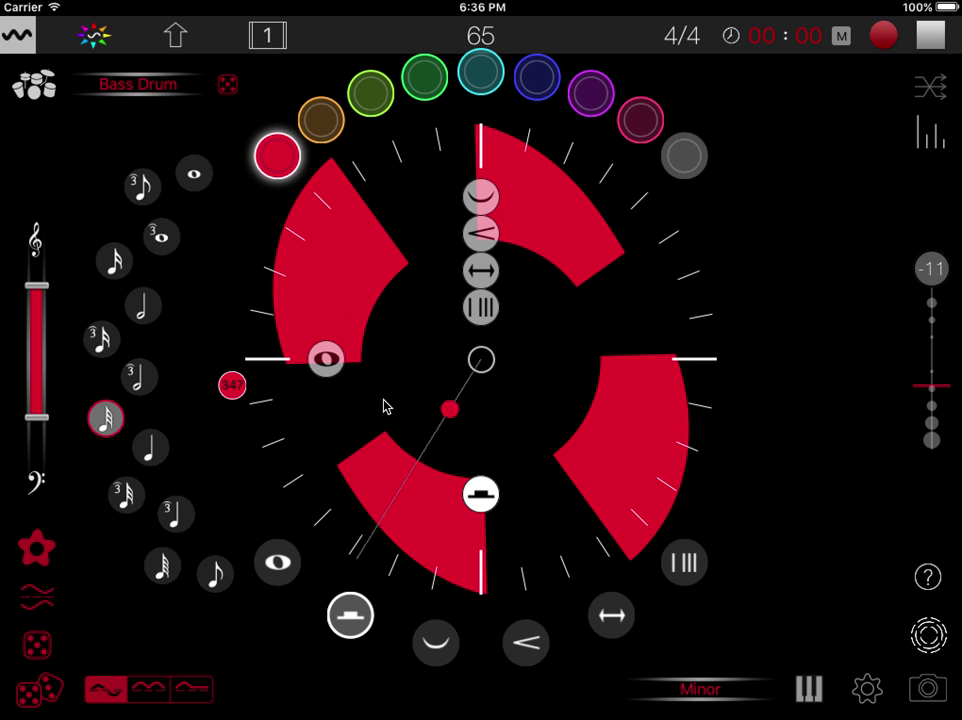
click(481, 361)
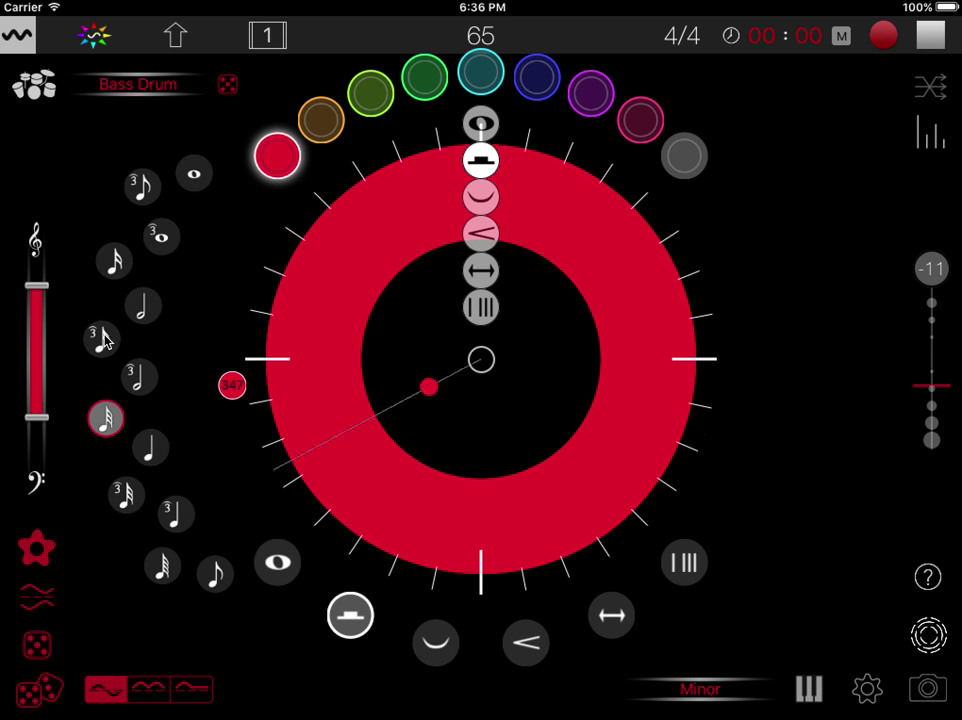
Add a rotated 4.0-lobe legato wave and a three-lobe rest wave, and set the eye wave to 0.35.
drag(490, 188, 408, 359)
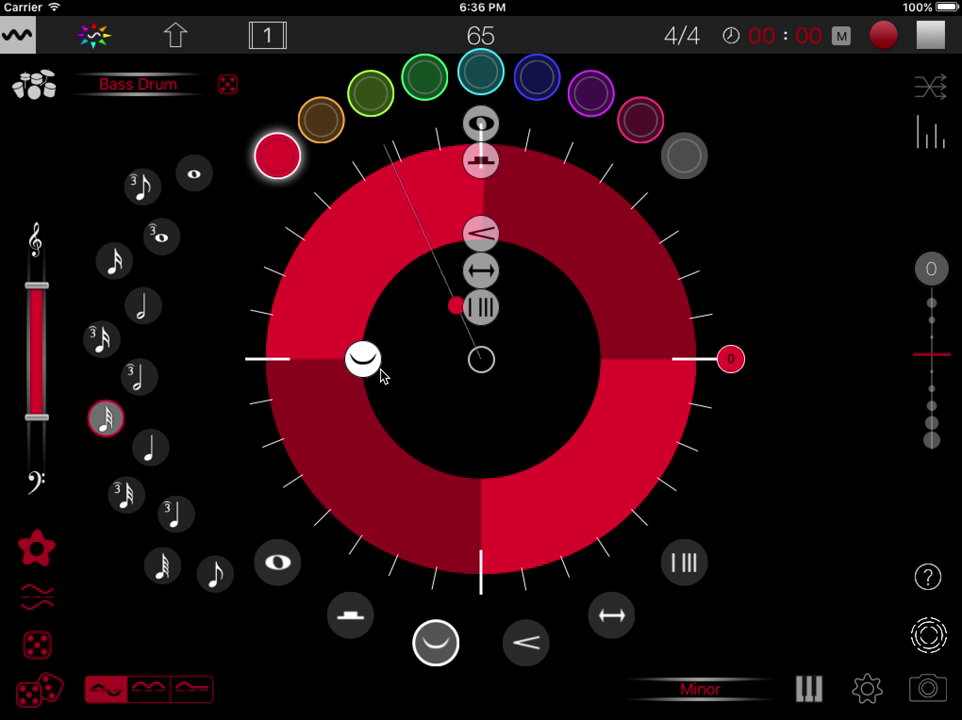
drag(382, 376, 478, 532)
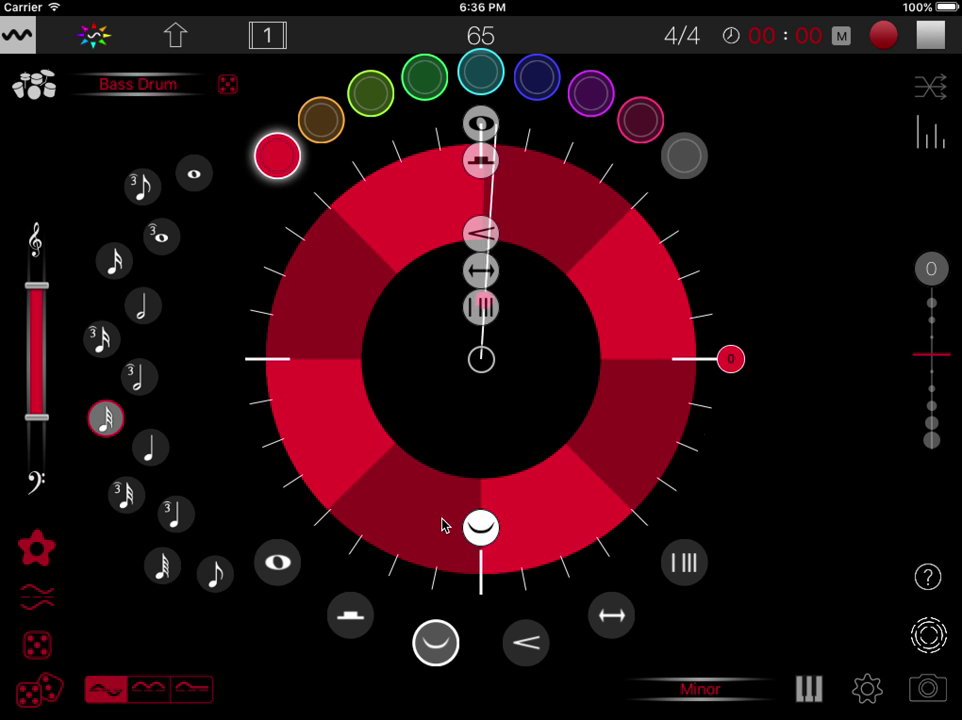
drag(348, 441, 642, 441)
drag(487, 180, 481, 484)
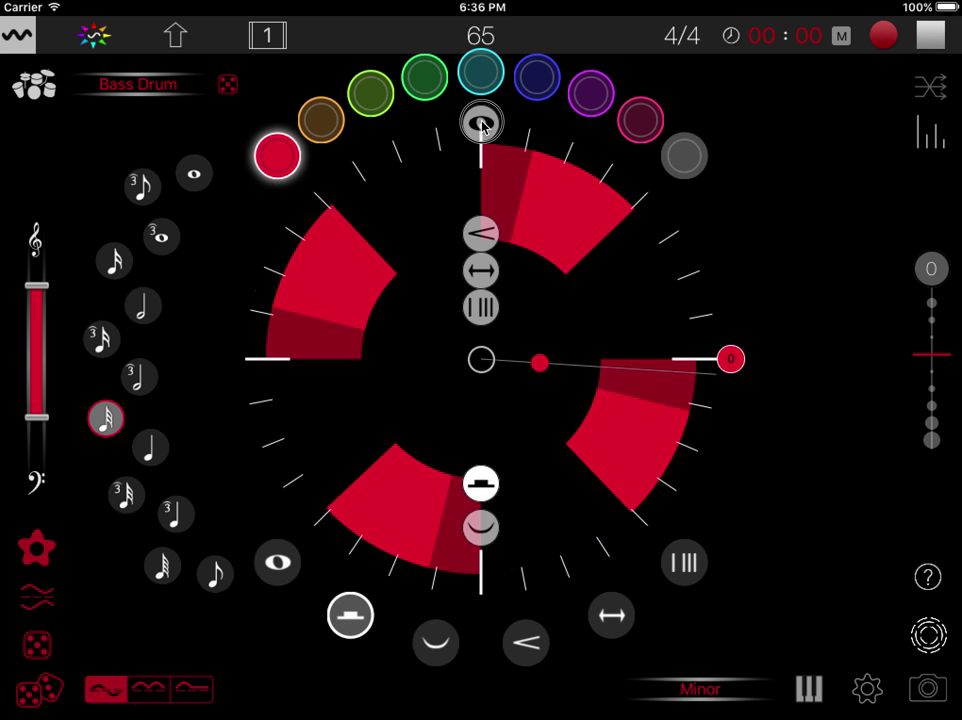
drag(481, 124, 401, 492)
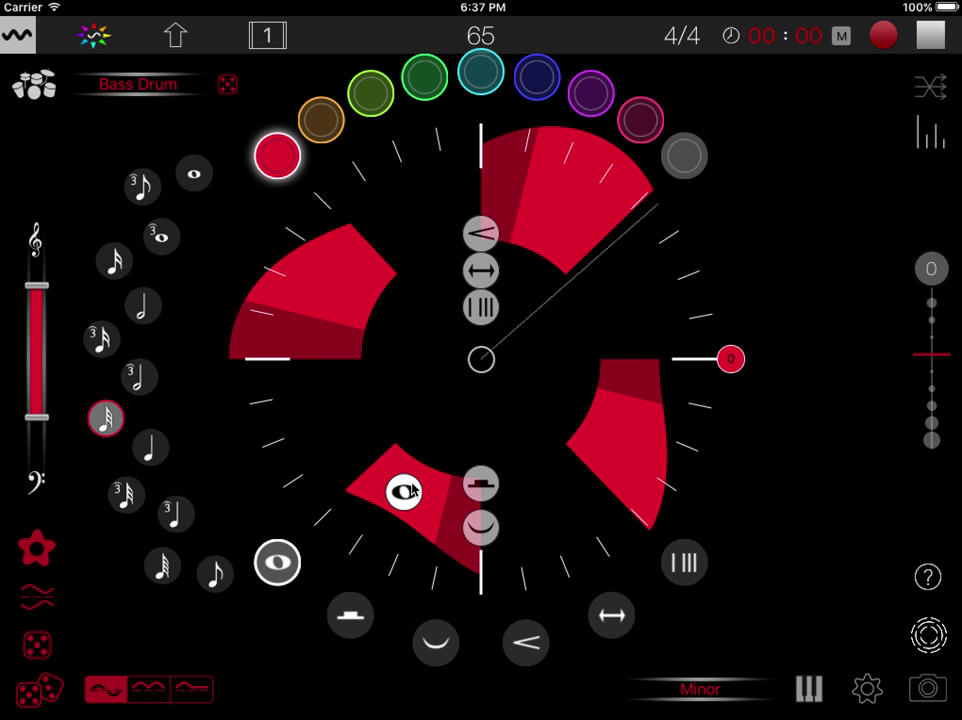
Turn off rests, raise the bottom of the pitch range, and choose triplet 32nd notes.
click(478, 488)
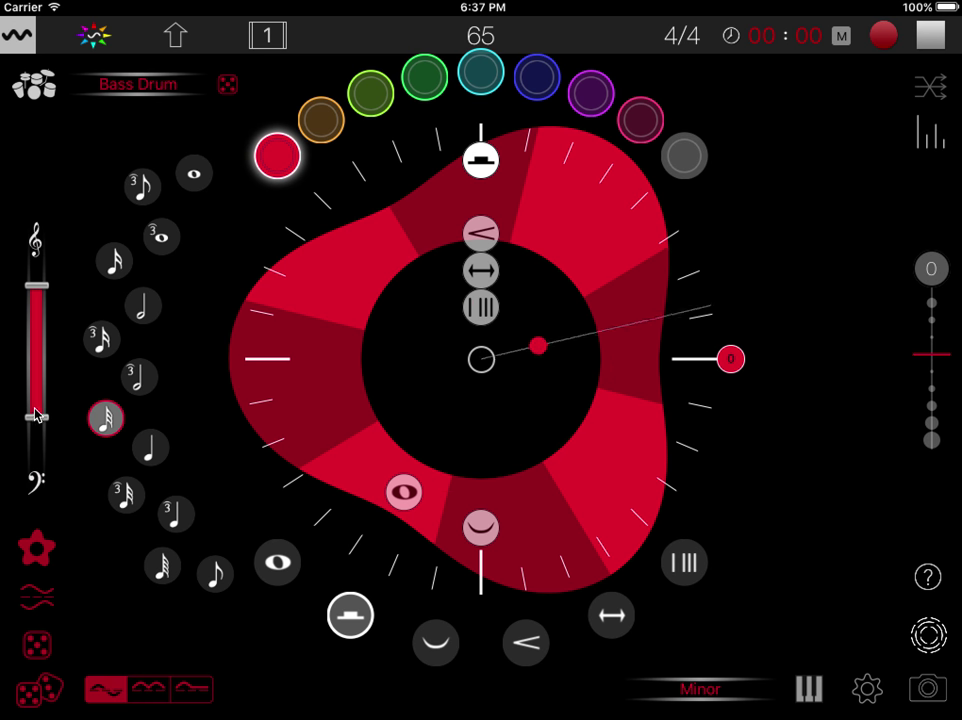
drag(36, 414, 44, 383)
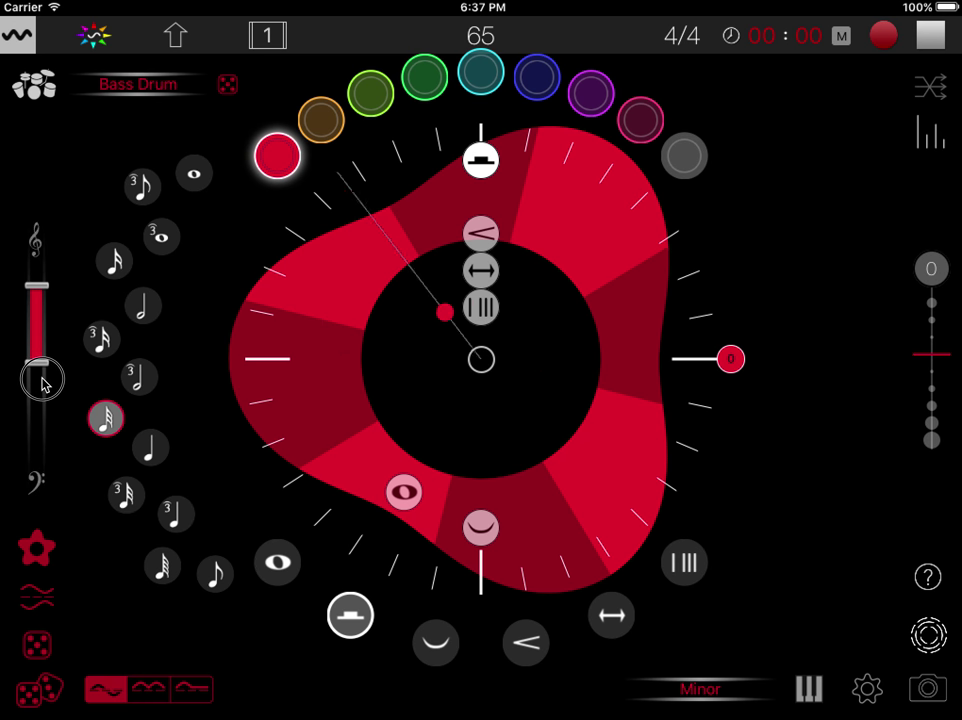
click(130, 500)
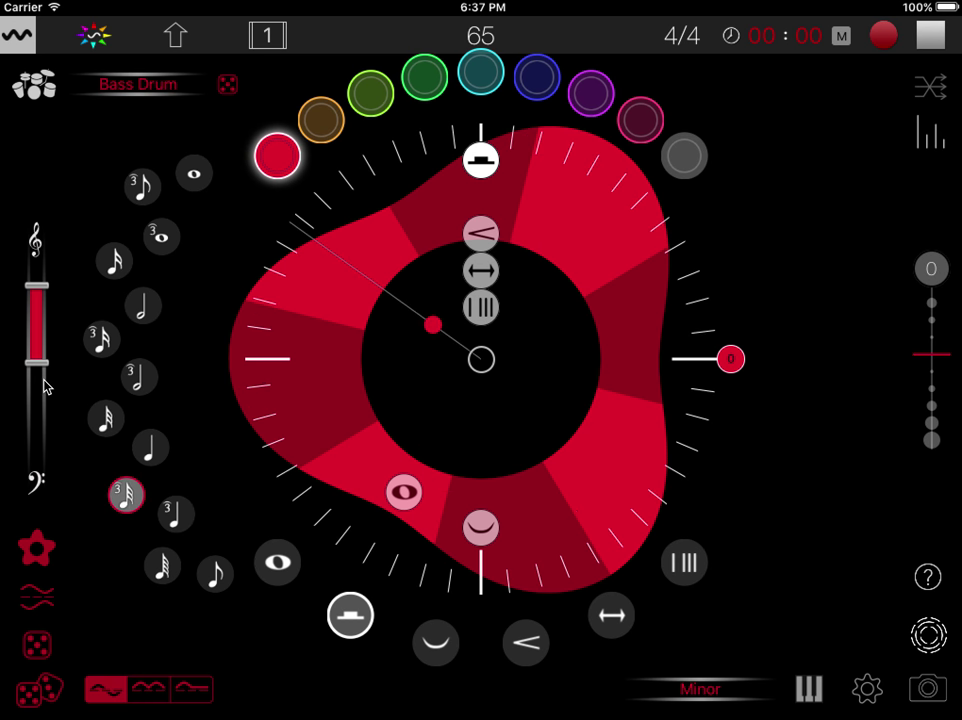
mouse_move(41, 365)
mouse_down()
mouse_move(35, 330)
mouse_move(43, 391)
mouse_move(42, 338)
mouse_move(42, 357)
mouse_up()
Reshape the legato wave into more lobes and widen the pitch range to nearly the full span.
click(480, 234)
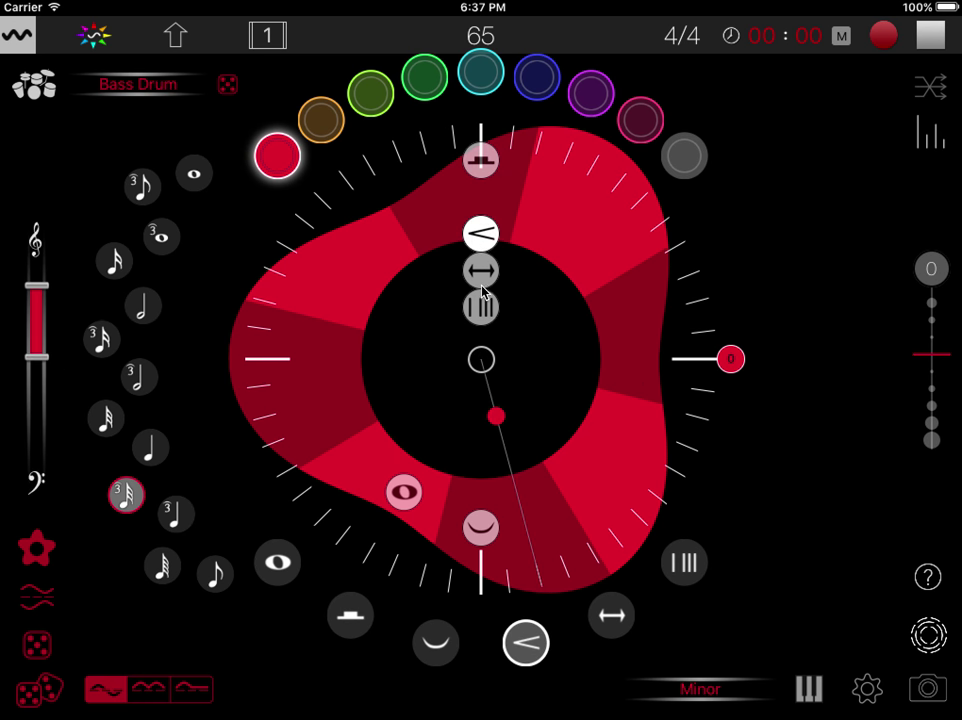
click(481, 527)
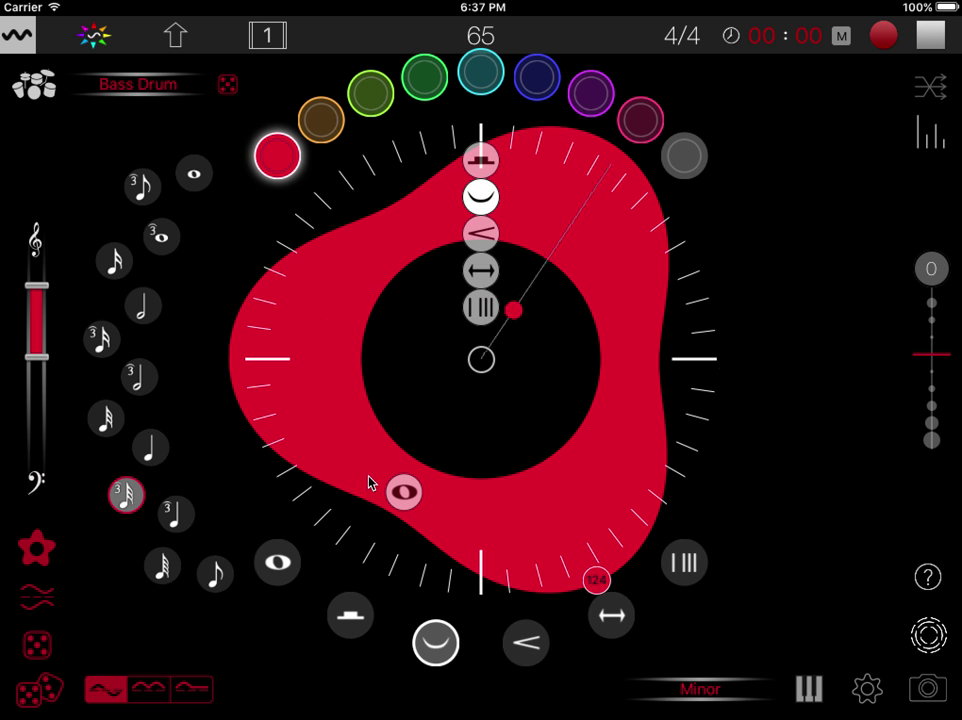
drag(403, 493, 605, 462)
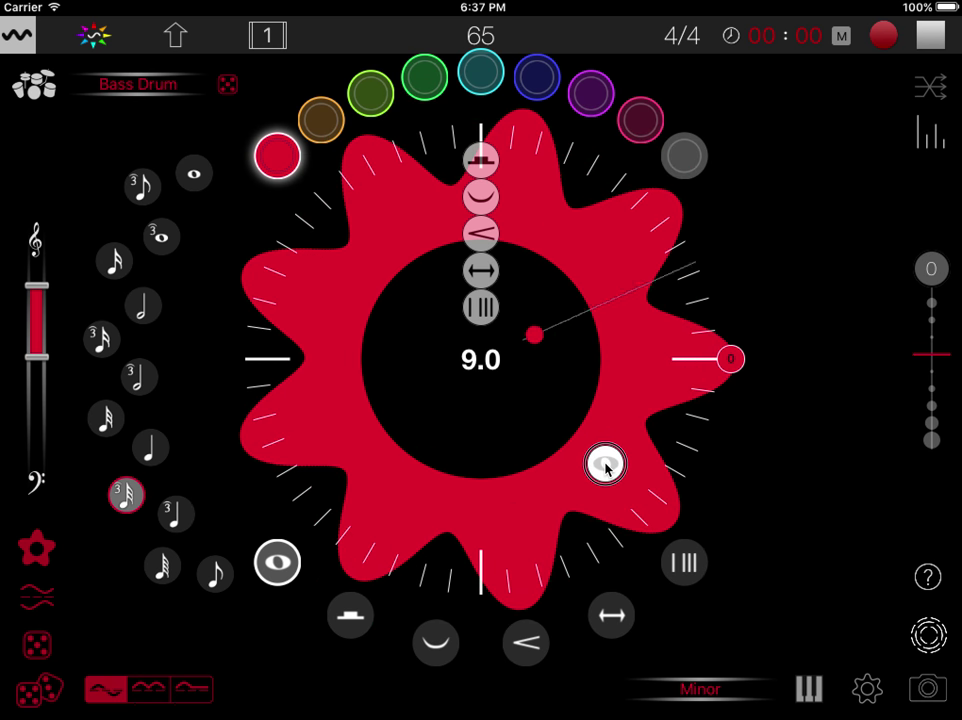
drag(37, 357, 41, 294)
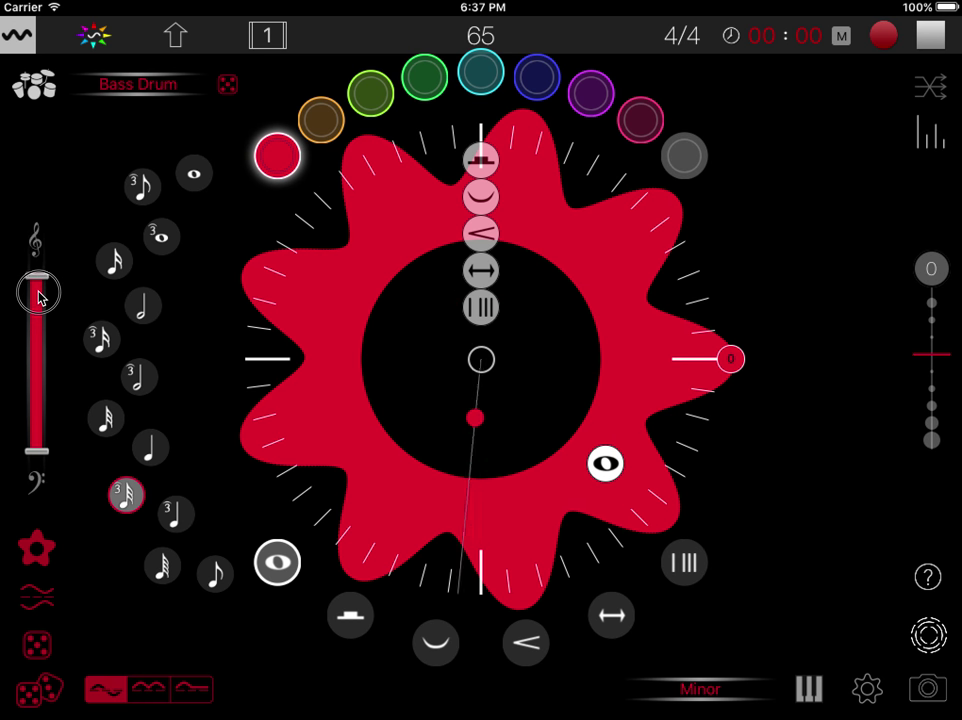
click(33, 248)
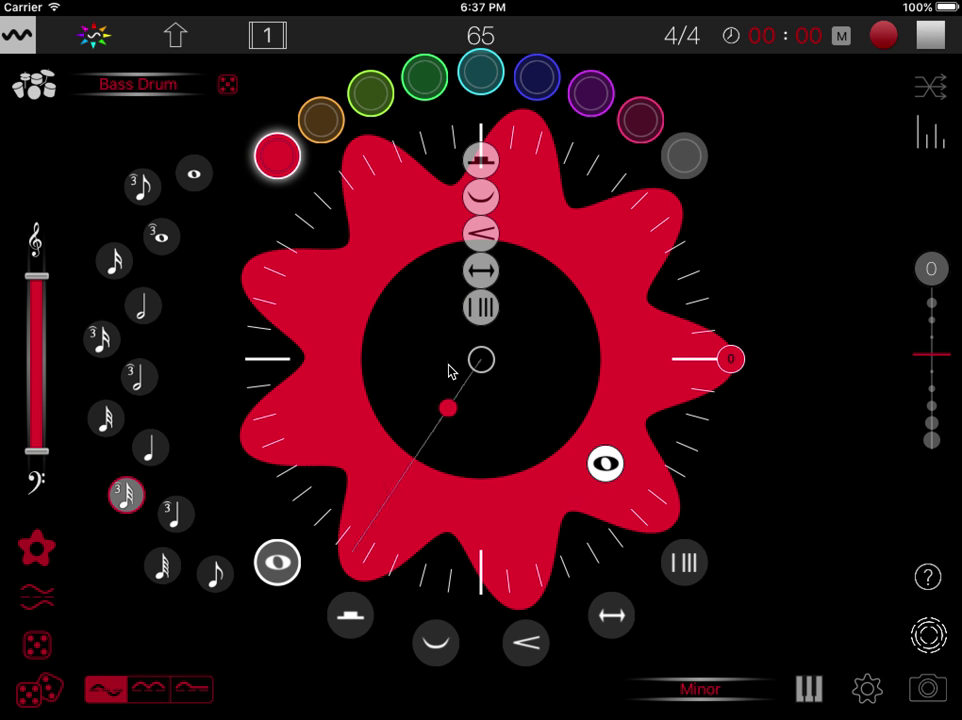
Lower the tempo to 48 and return the Bass Drum to straight 32nd notes.
drag(477, 39, 358, 44)
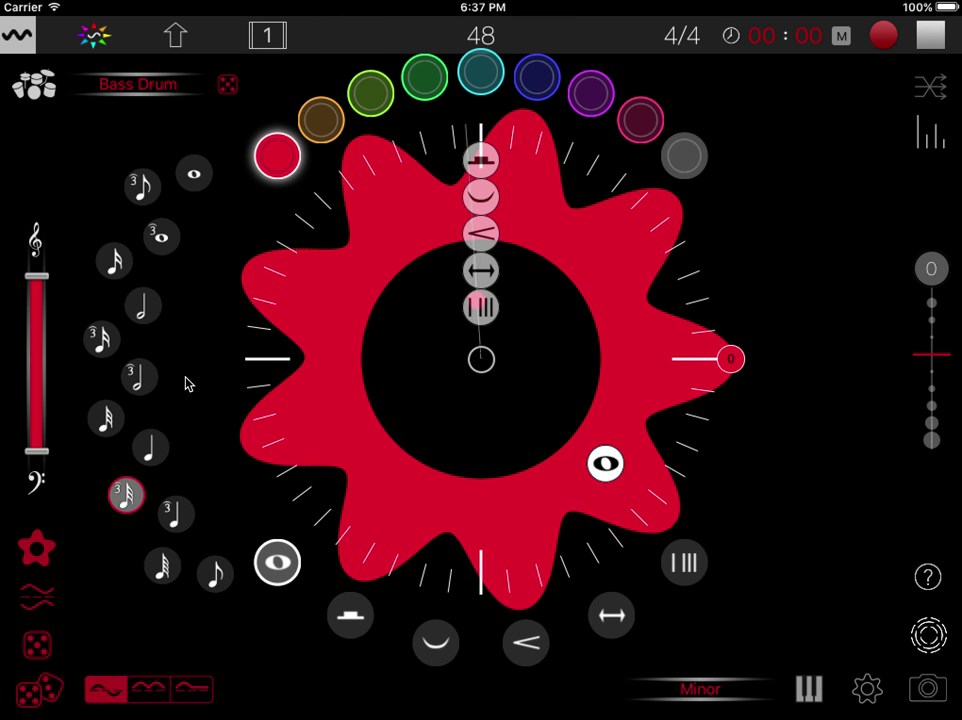
click(105, 420)
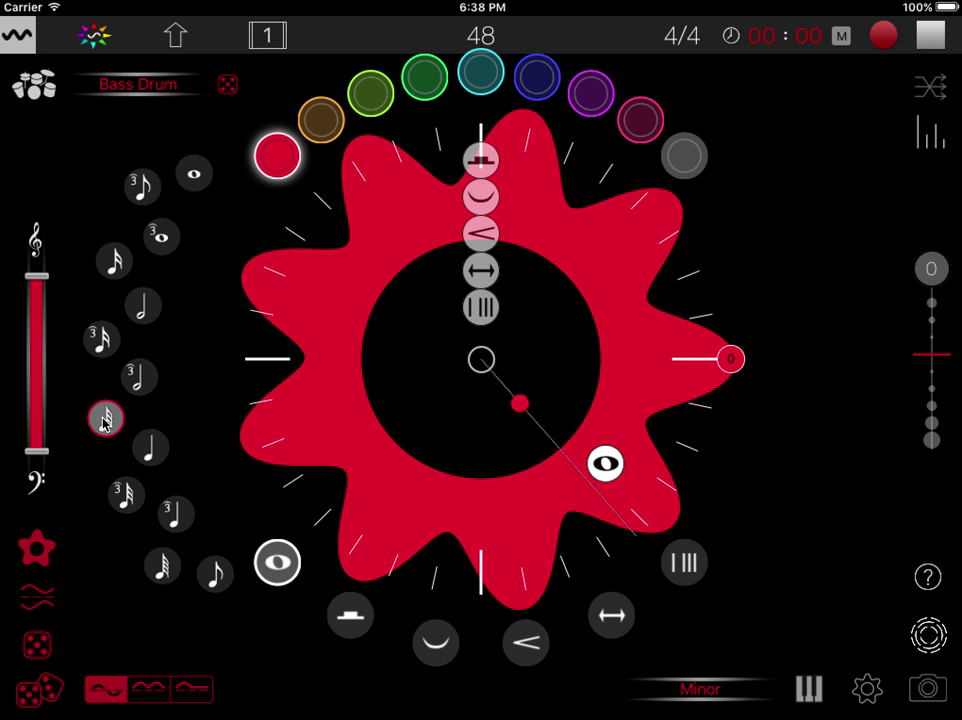
Add a dynamics wave on the ring's inner edge, with phase 220 and three lobes.
click(484, 235)
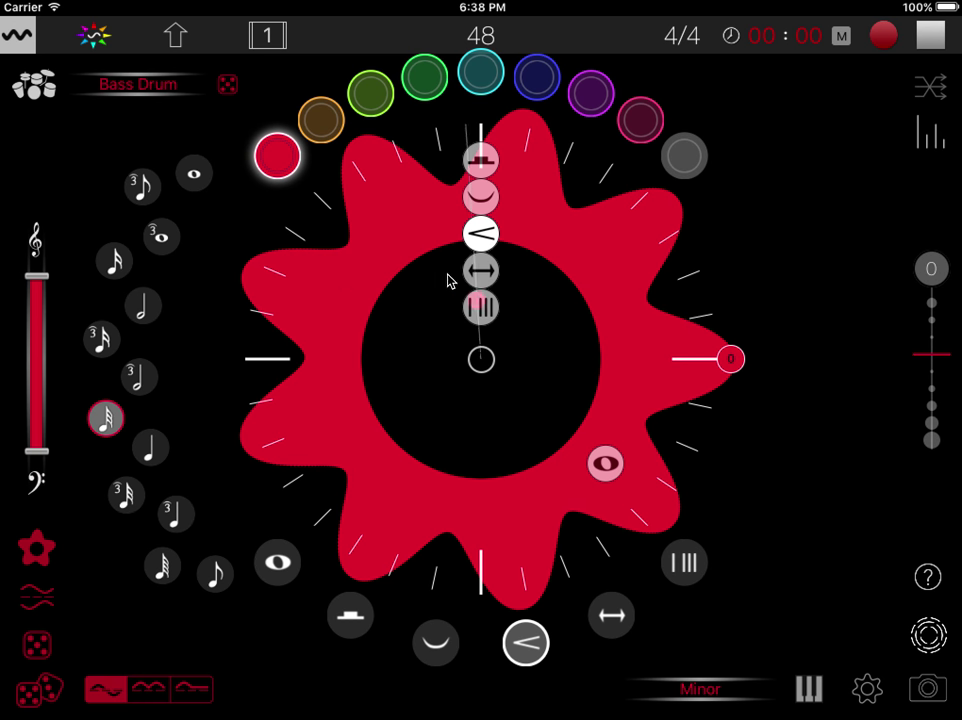
drag(481, 235, 588, 494)
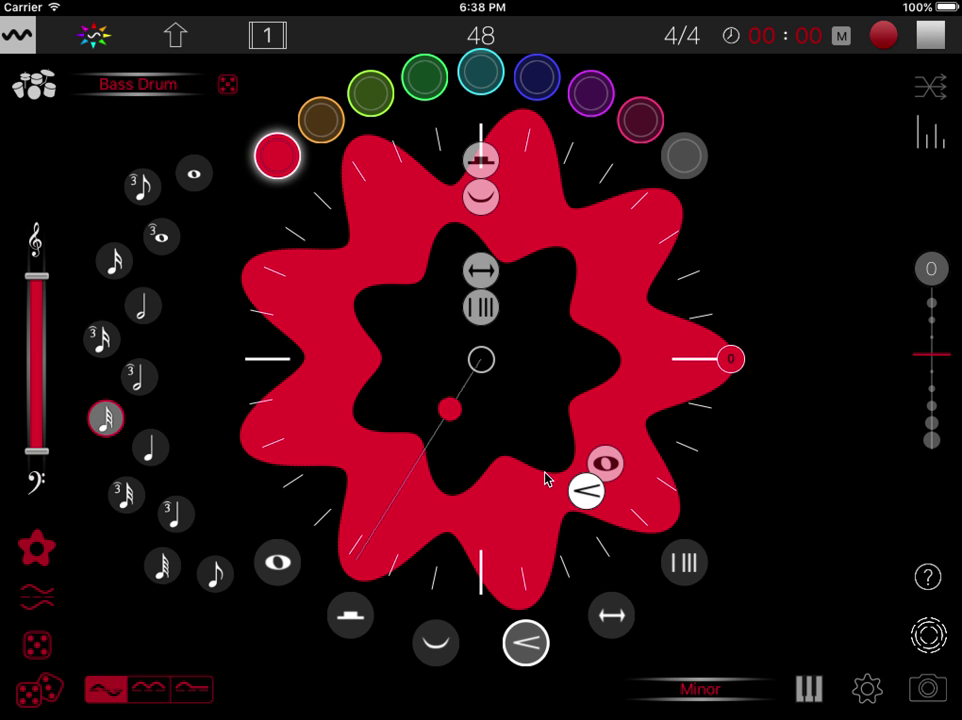
mouse_move(453, 470)
mouse_down()
mouse_move(430, 465)
mouse_move(365, 354)
mouse_move(354, 251)
mouse_move(360, 265)
mouse_move(406, 217)
mouse_up()
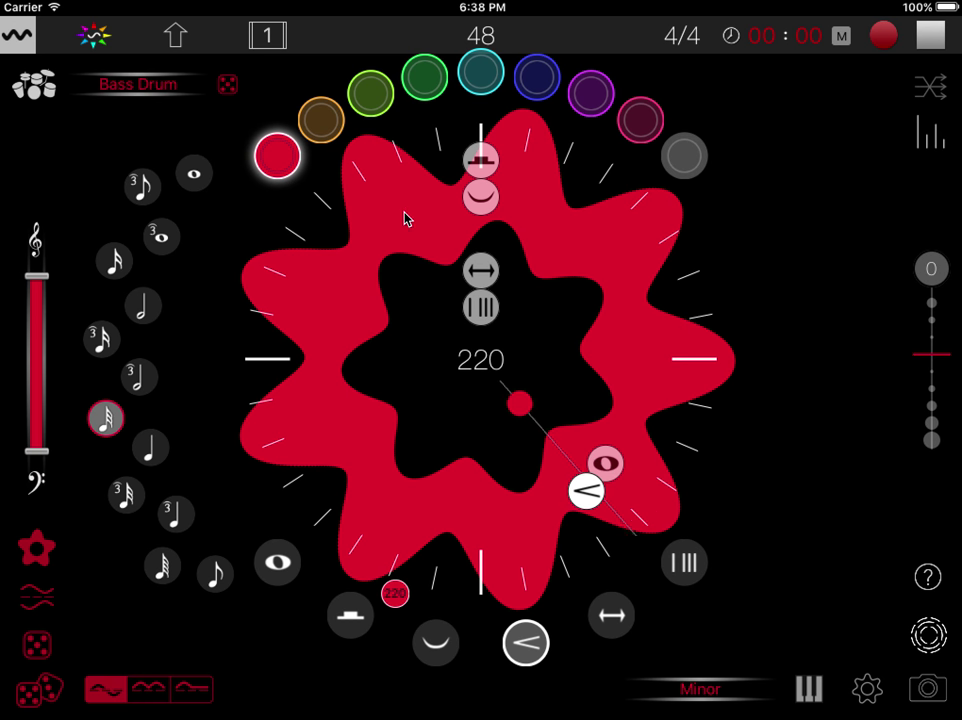
click(583, 490)
drag(583, 490, 406, 487)
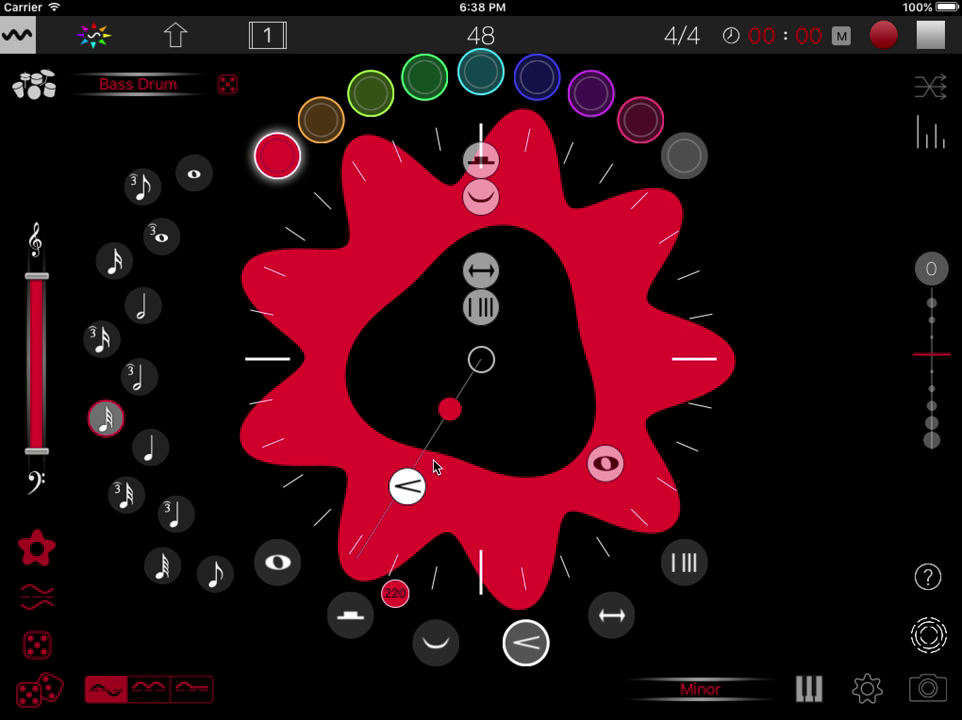
Give the Bass Drum dynamics wave a pinwheel shape and lower its value to 2.11.
click(38, 556)
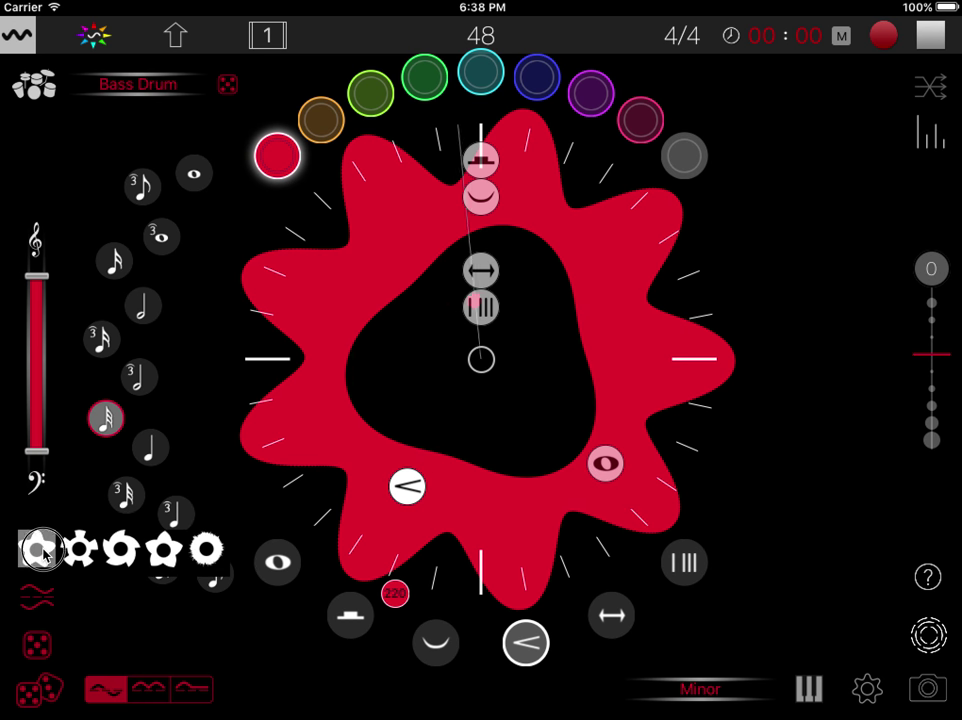
click(121, 550)
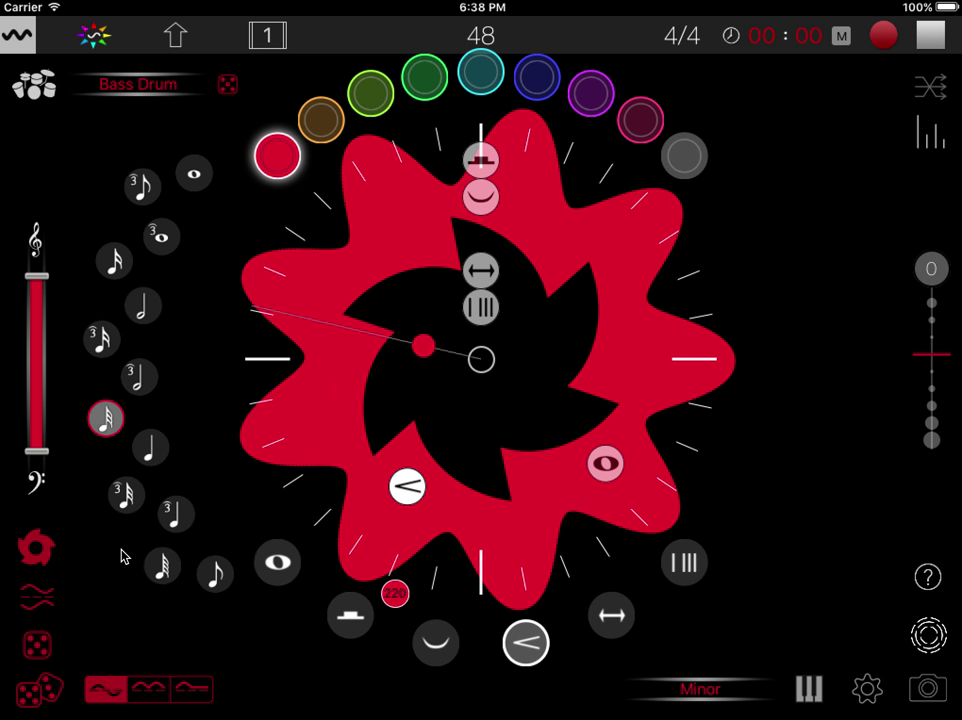
drag(414, 499, 297, 360)
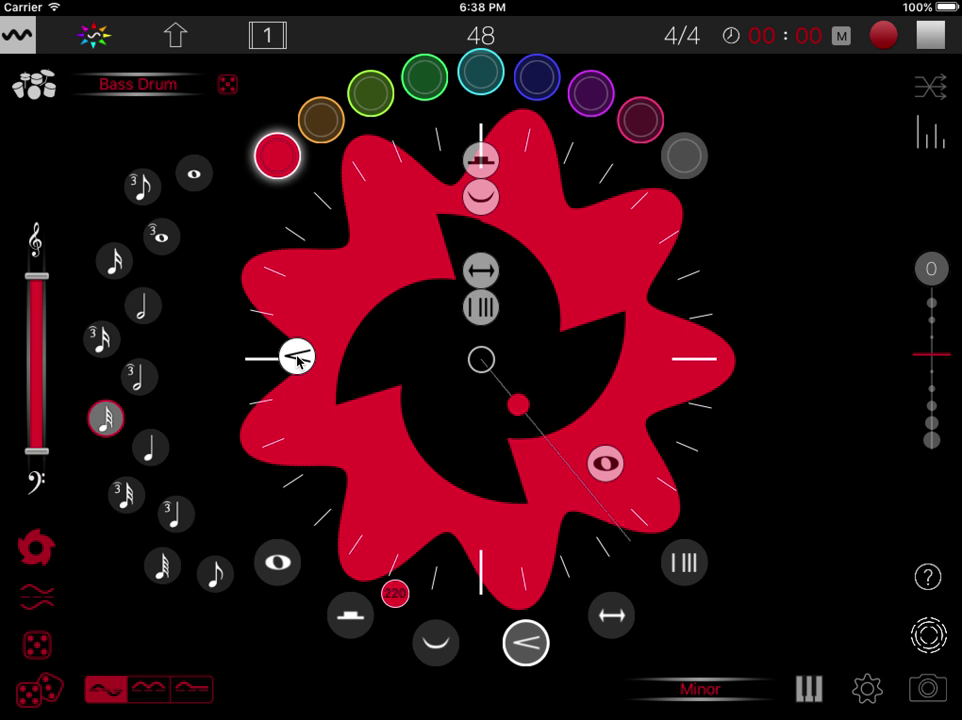
Cycle the Bass Drum wave shapes, offset its note wave to 71, and select the orange Scratch voice.
click(41, 603)
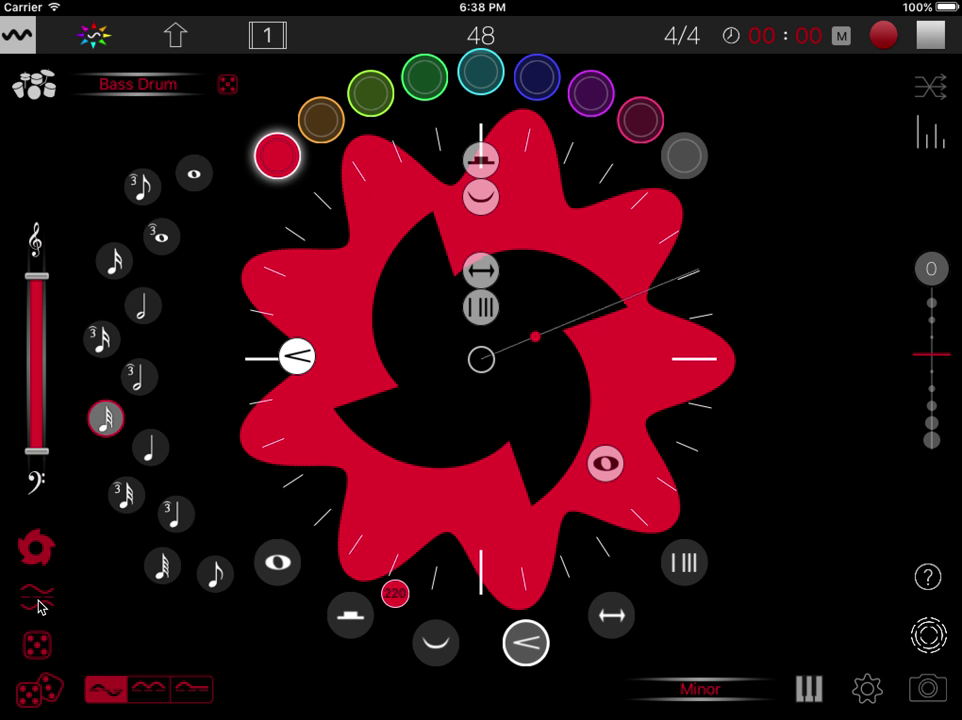
click(41, 603)
click(41, 603)
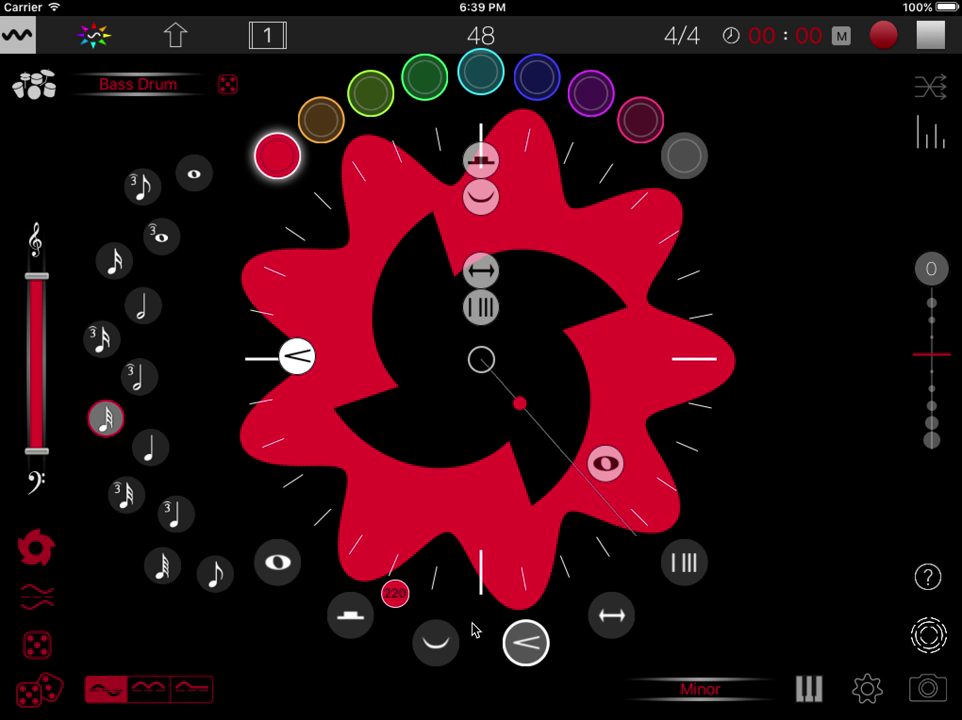
click(276, 563)
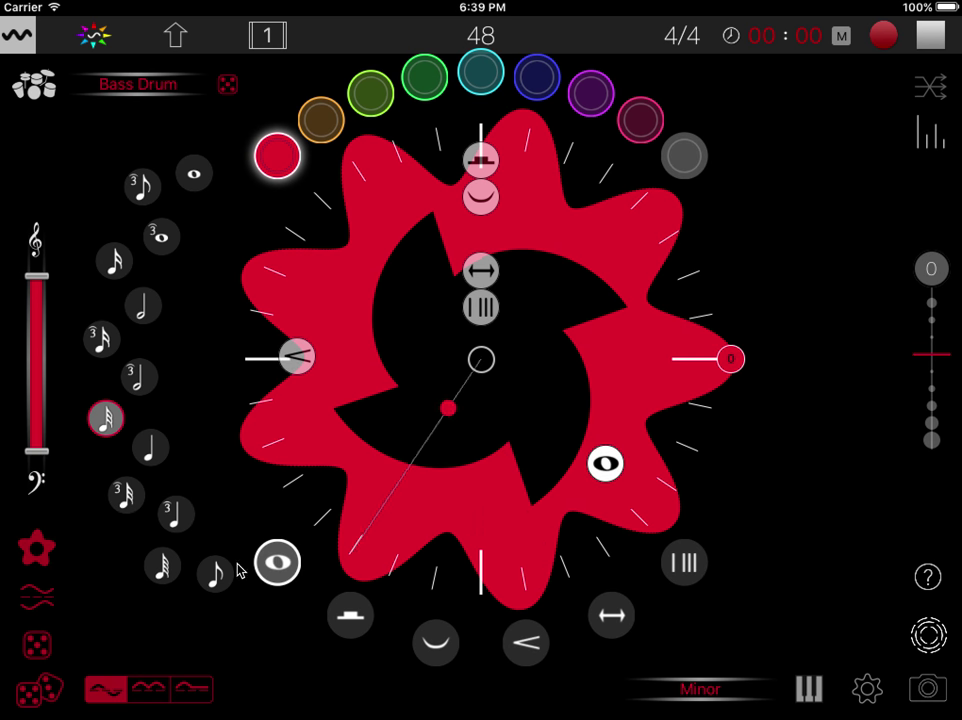
click(34, 600)
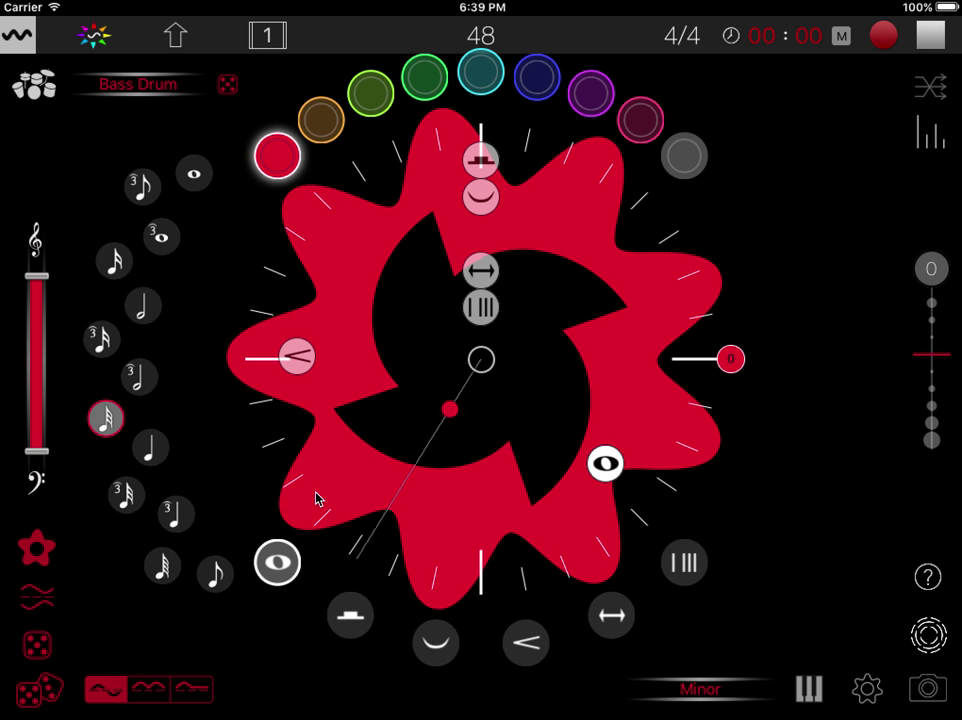
drag(326, 483, 540, 530)
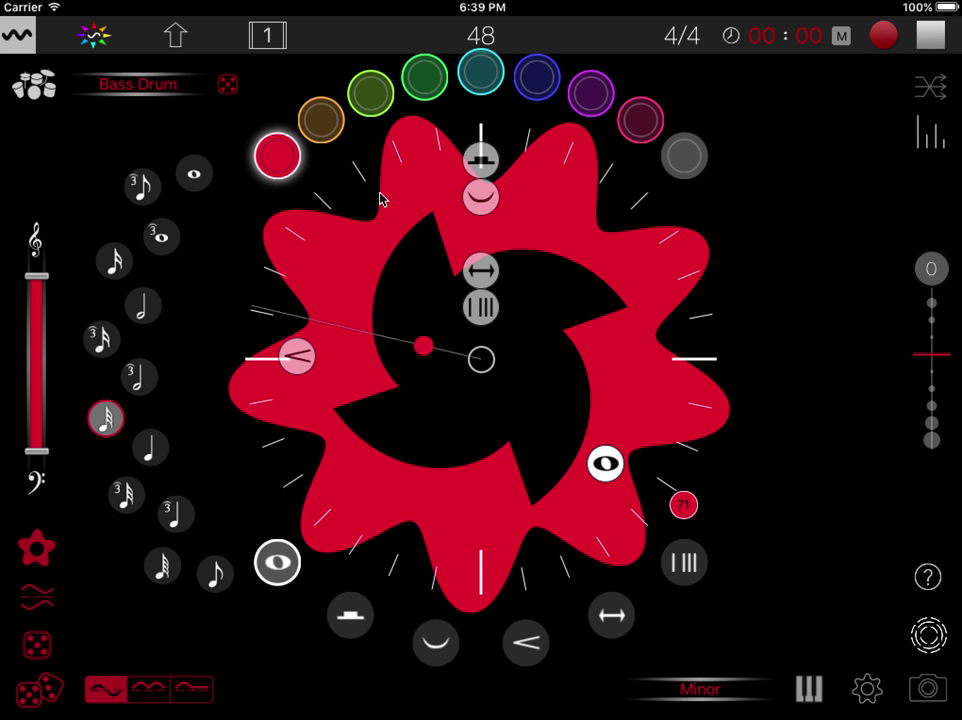
click(321, 122)
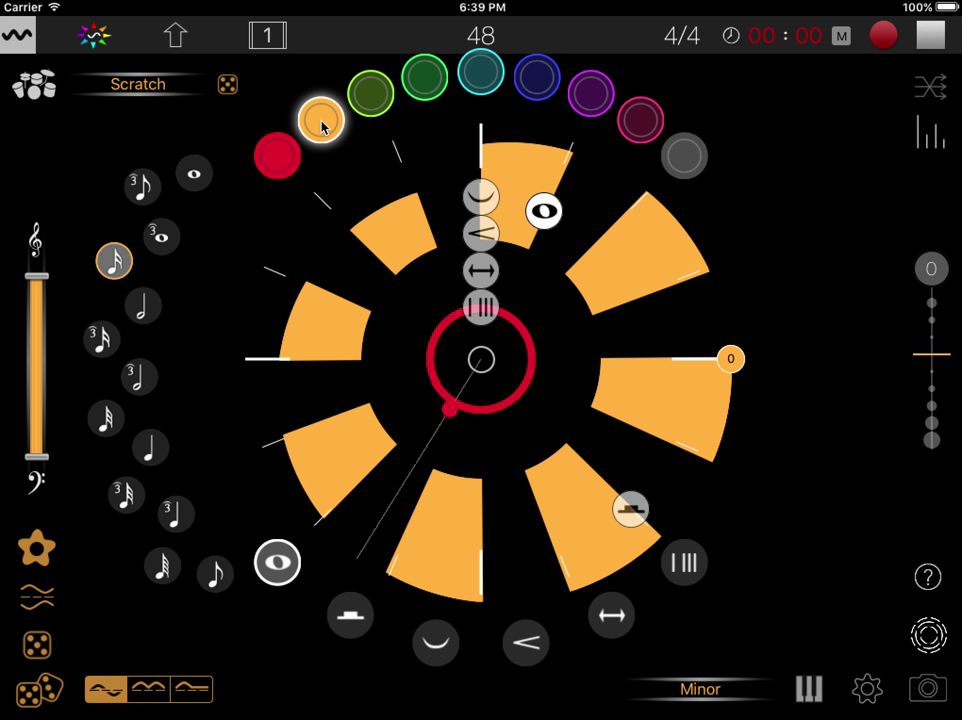
Change the orange voice's sound to Bass Reverb and set its pan wave rate to 3.
click(552, 213)
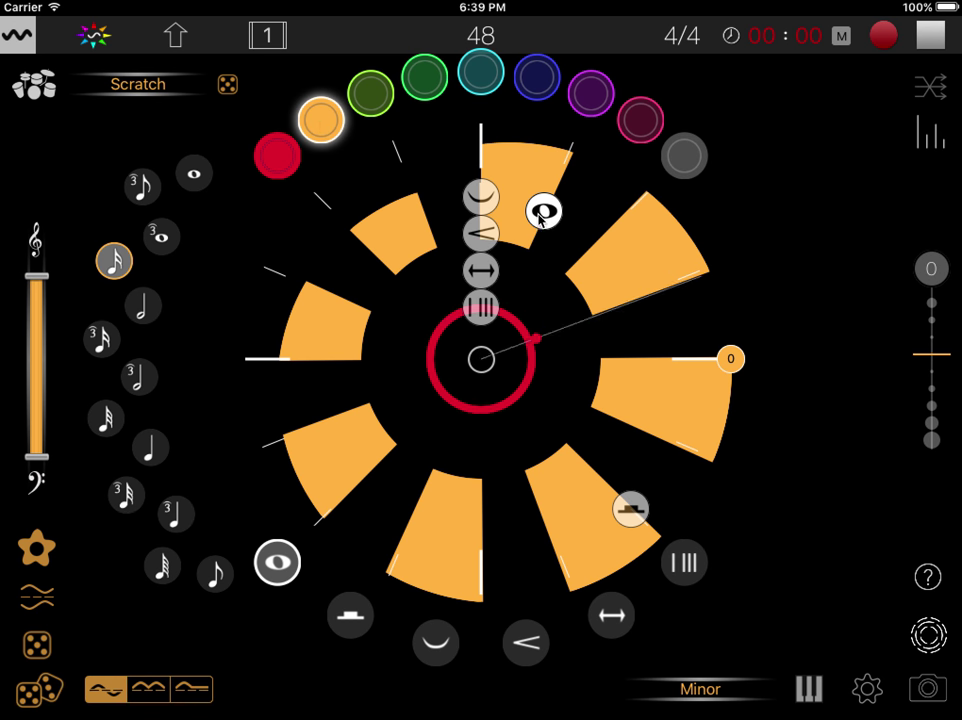
click(227, 86)
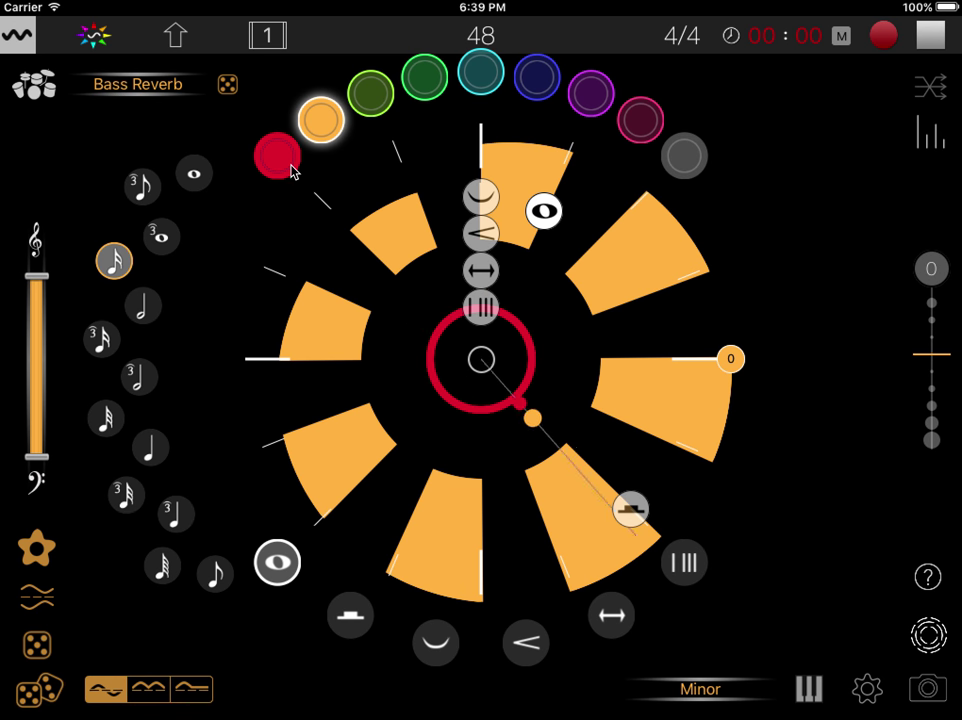
click(481, 272)
mouse_move(481, 272)
mouse_down()
mouse_move(545, 330)
mouse_move(593, 520)
mouse_move(437, 549)
mouse_move(390, 524)
mouse_up()
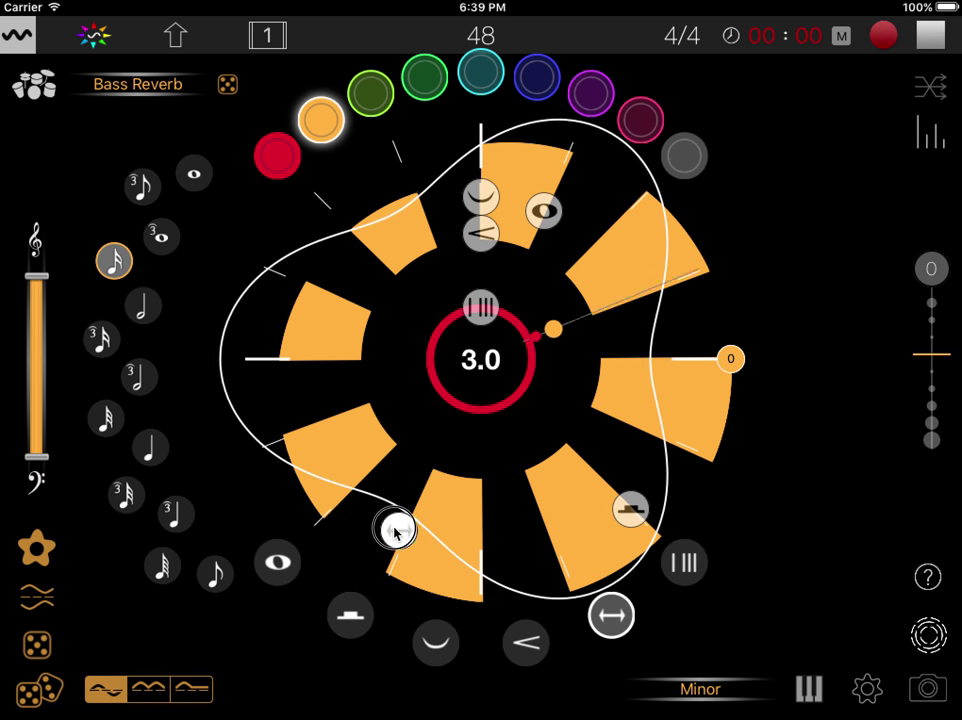
Give the pan wave a stepped gear ring shape and switch its wave mode.
click(40, 550)
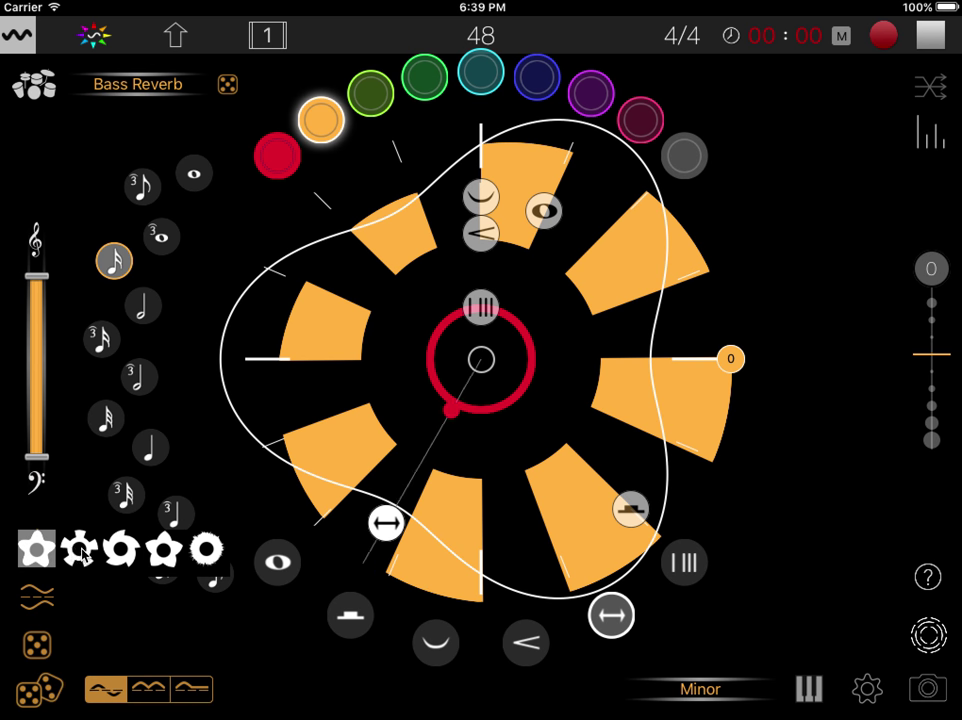
click(79, 548)
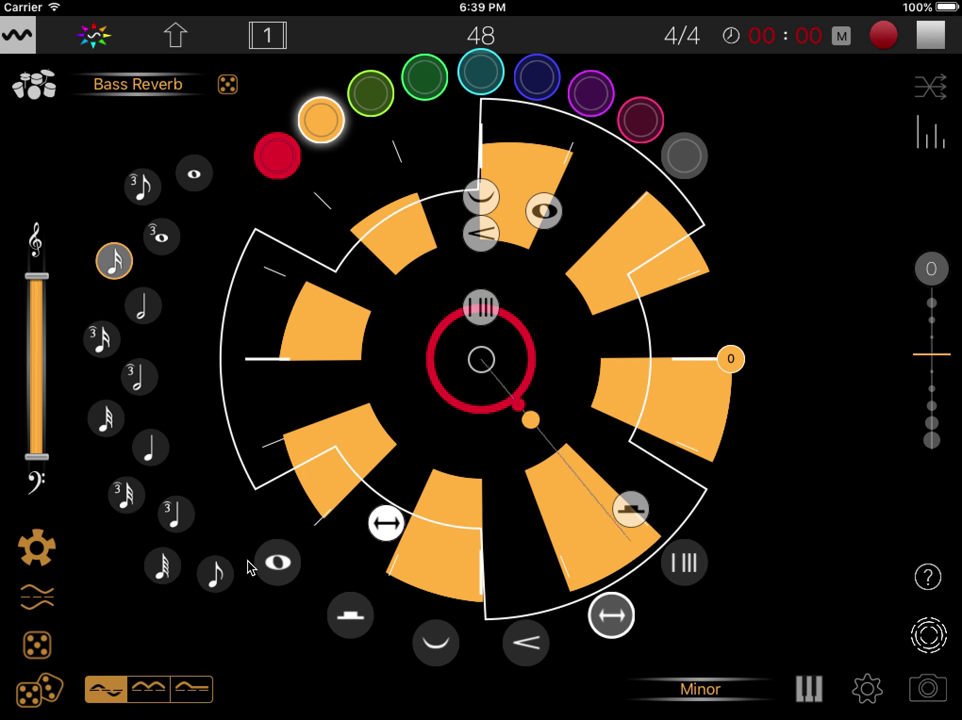
click(155, 692)
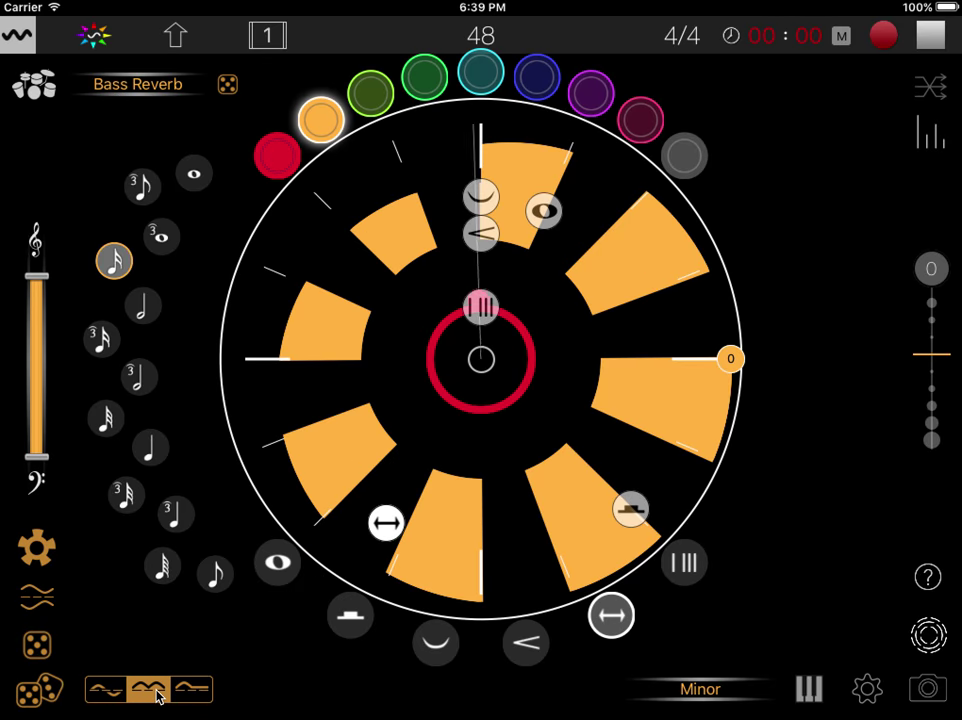
Return to the first wave mode and change Pan Wave A from square to sine.
click(104, 690)
click(20, 38)
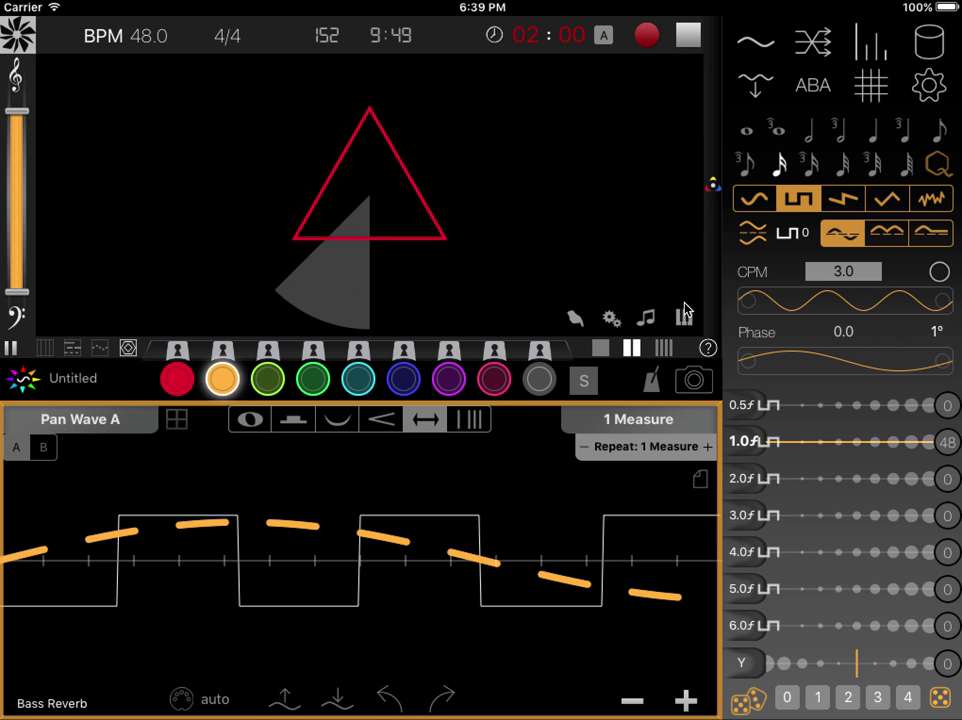
click(755, 198)
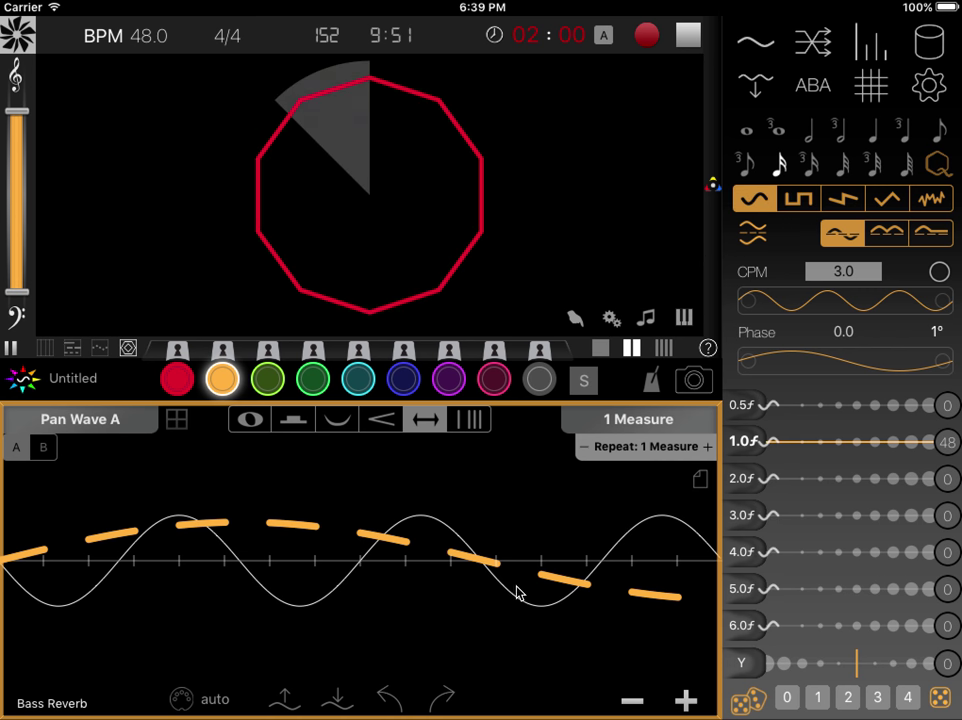
Make Note Wave A half-wave humps at 4.0 cycles, then return to the circular view.
click(250, 421)
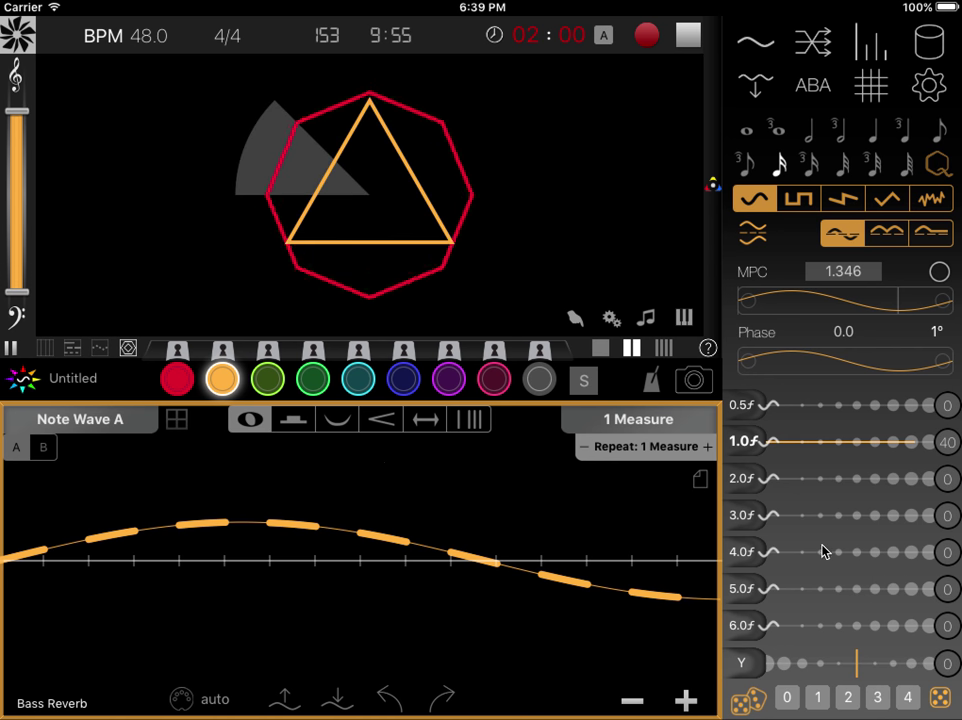
click(883, 235)
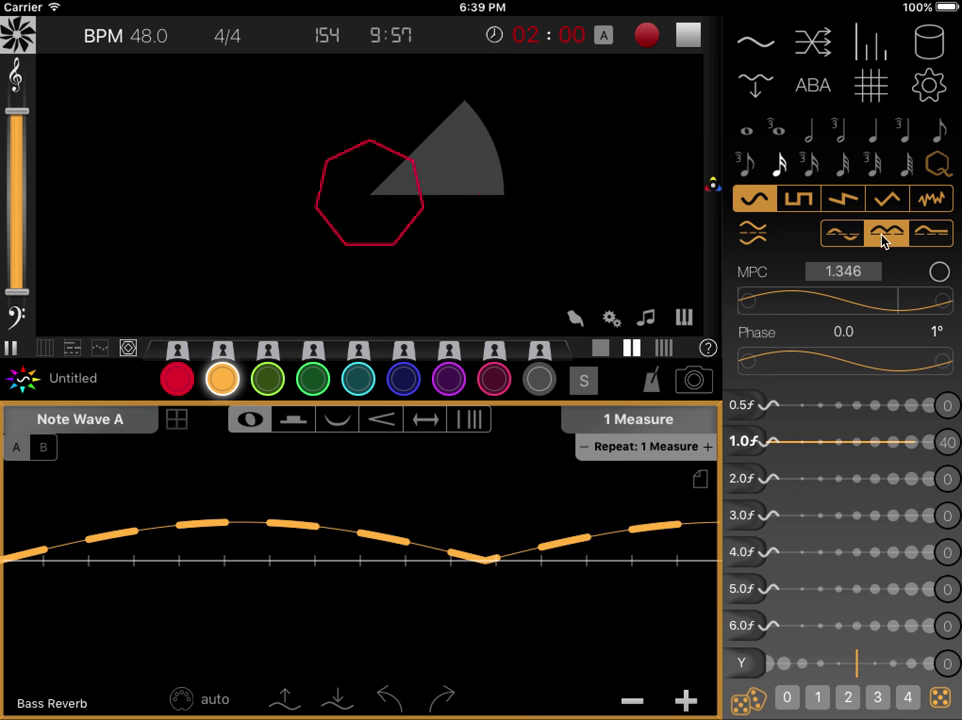
drag(818, 303, 882, 300)
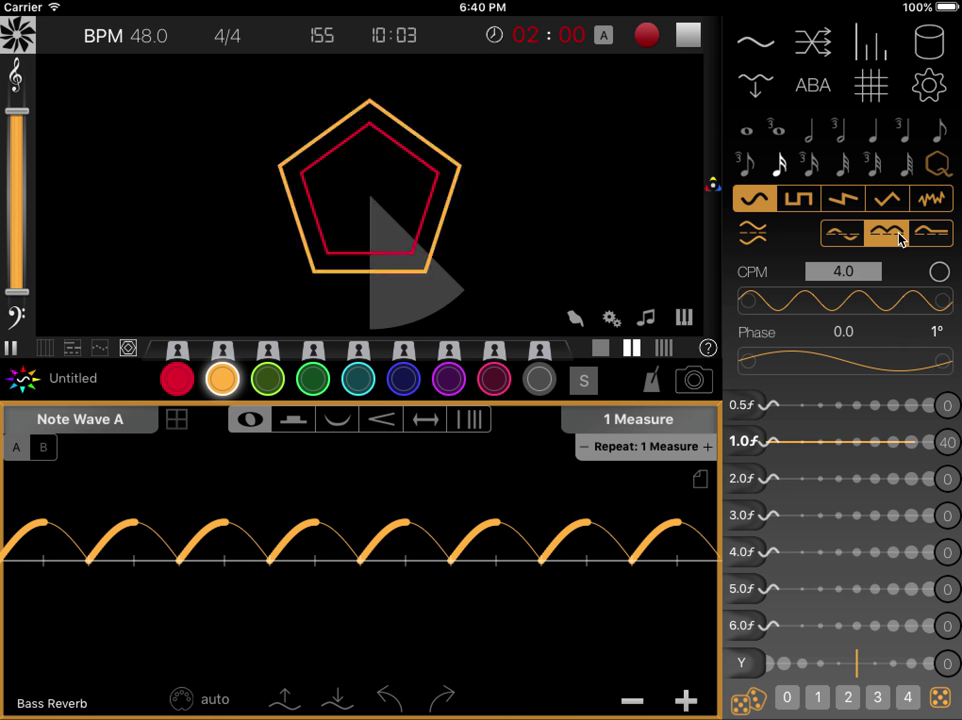
click(932, 237)
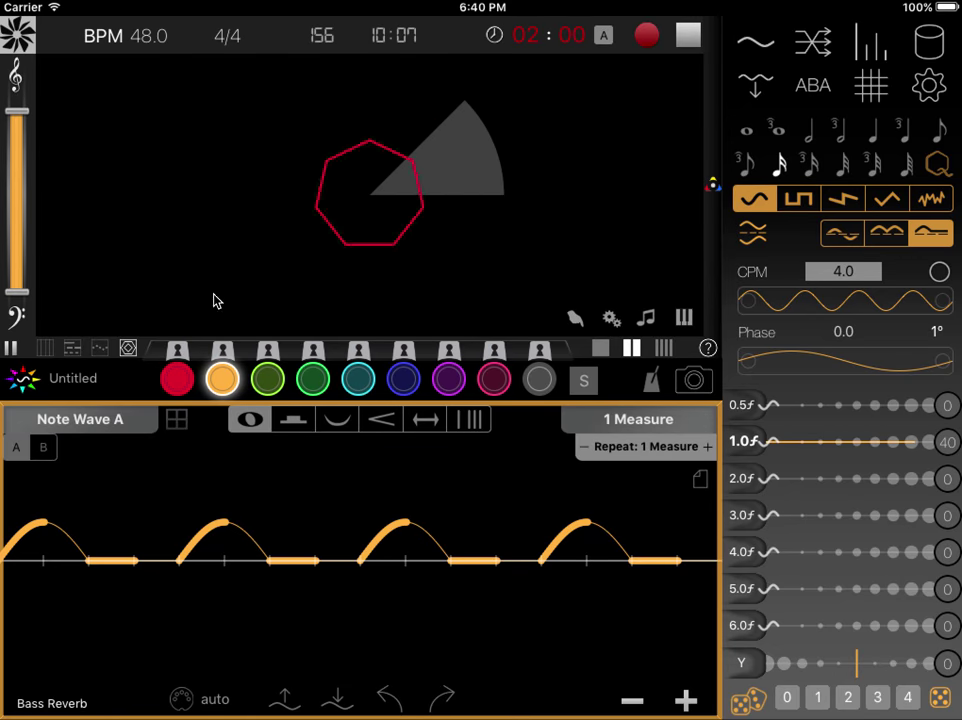
click(18, 38)
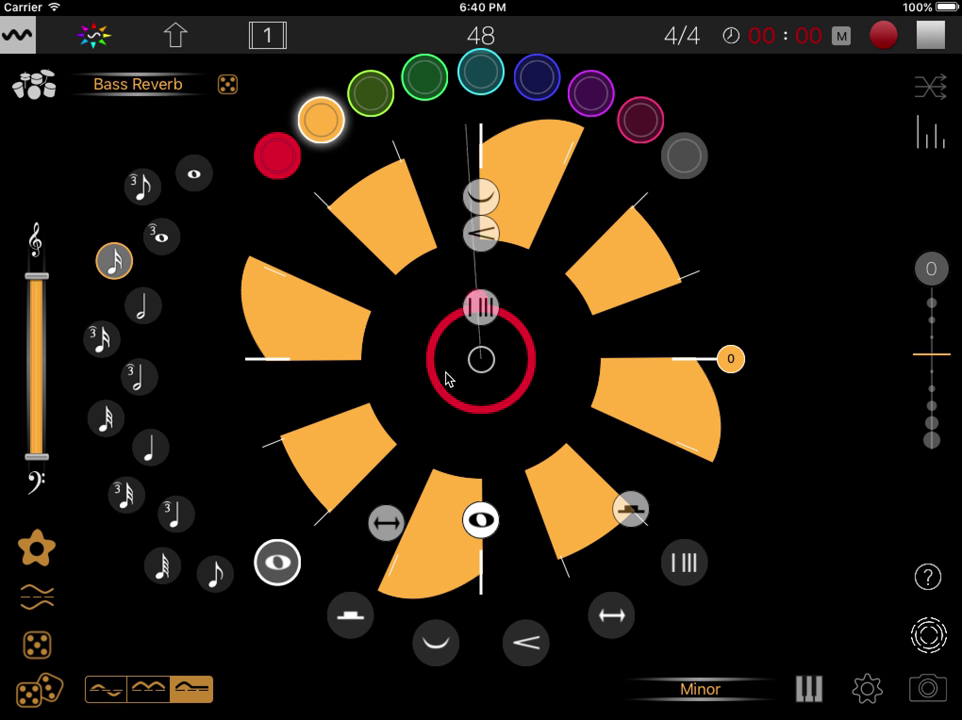
Merge Bass Reverb's segments into one lobed shape, raise its note wave to 5.0, and stretch the inner ring into an oval.
click(634, 513)
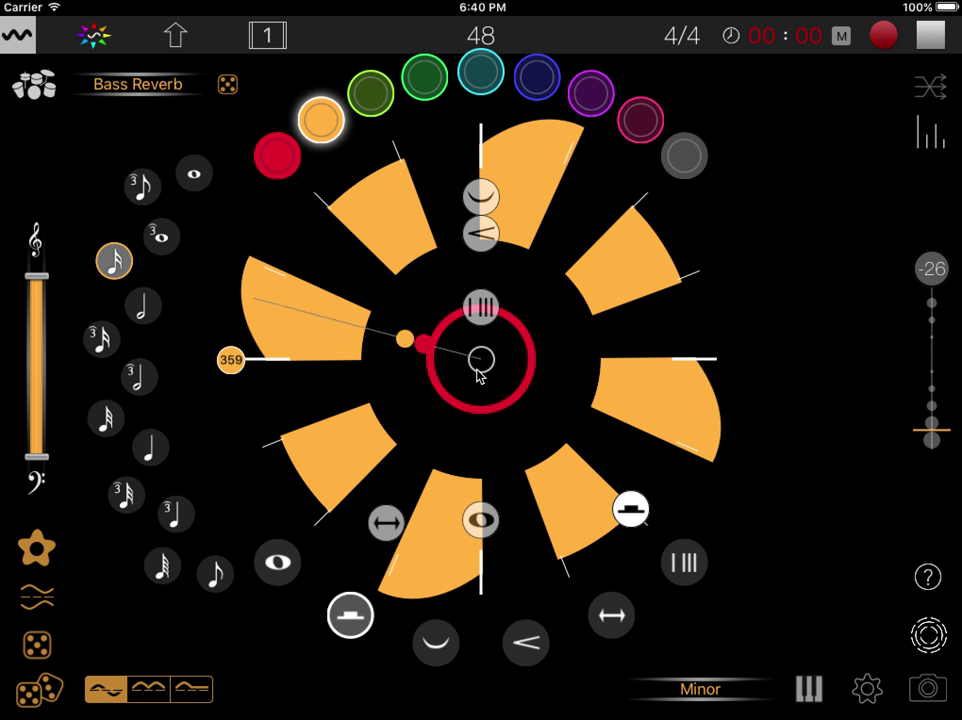
click(481, 363)
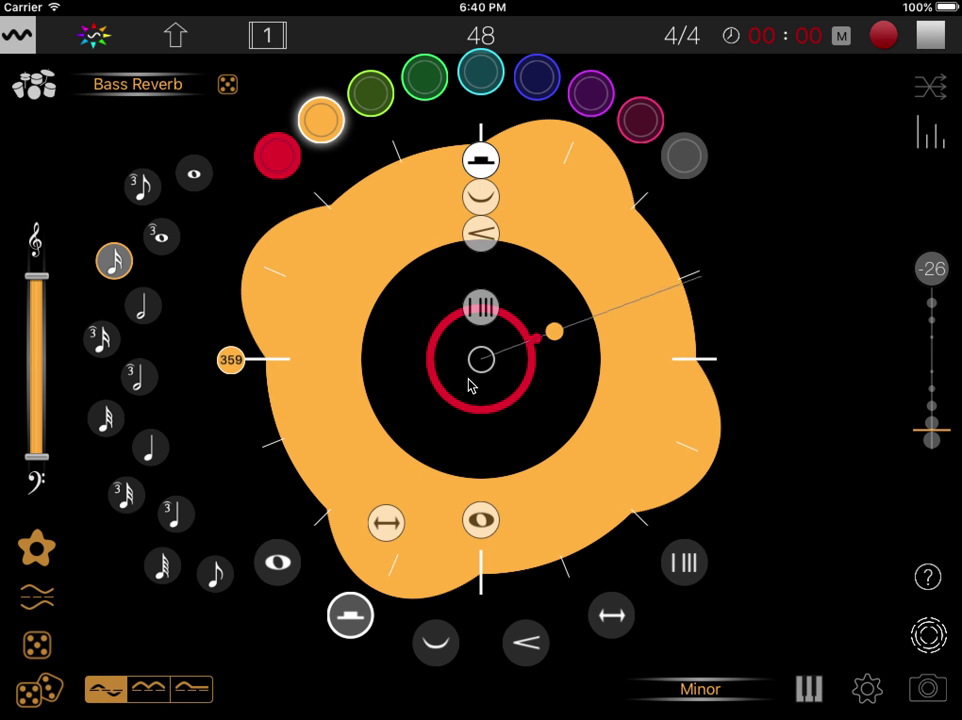
click(479, 522)
drag(478, 527, 547, 557)
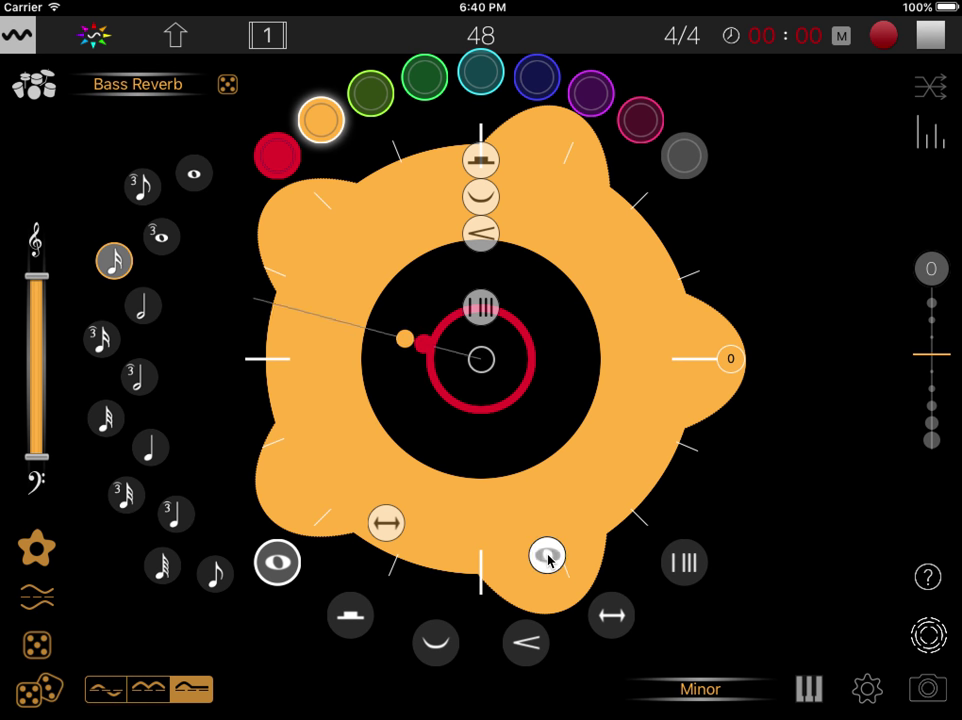
click(548, 558)
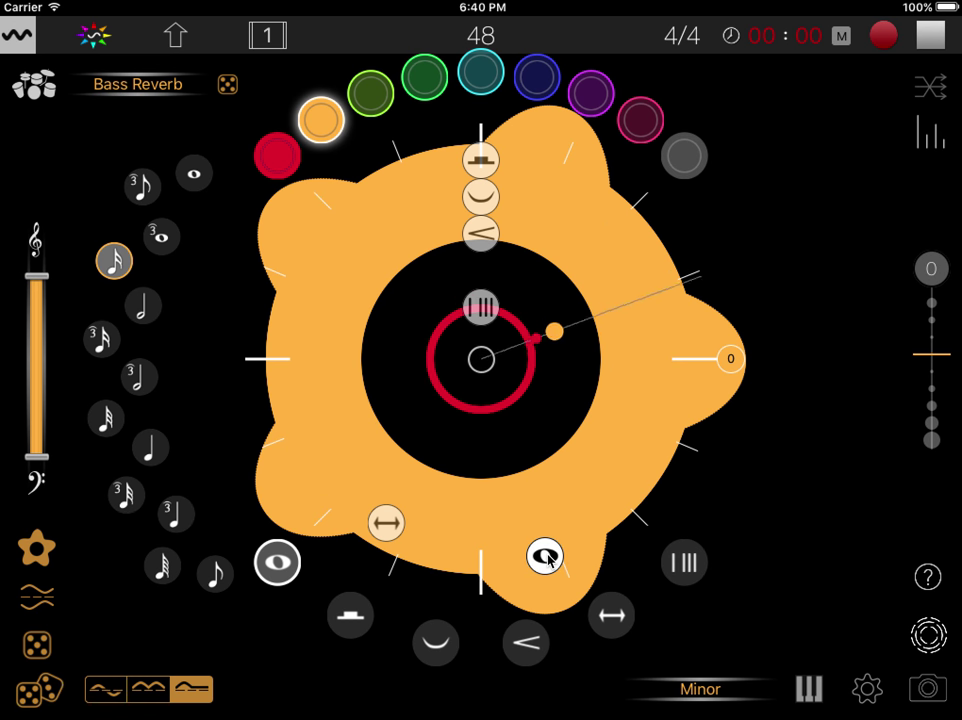
drag(478, 230, 372, 366)
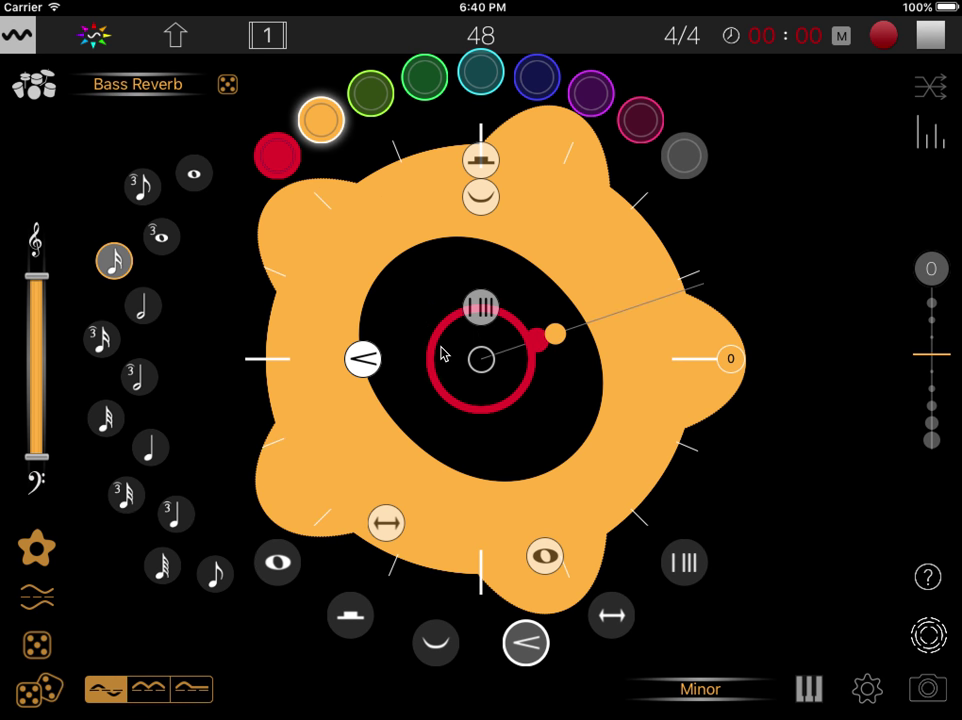
Extend the Bass Reverb pattern from 1 to 4 measures and retune its note wave to 1.49 cycles.
click(268, 37)
drag(272, 42, 318, 42)
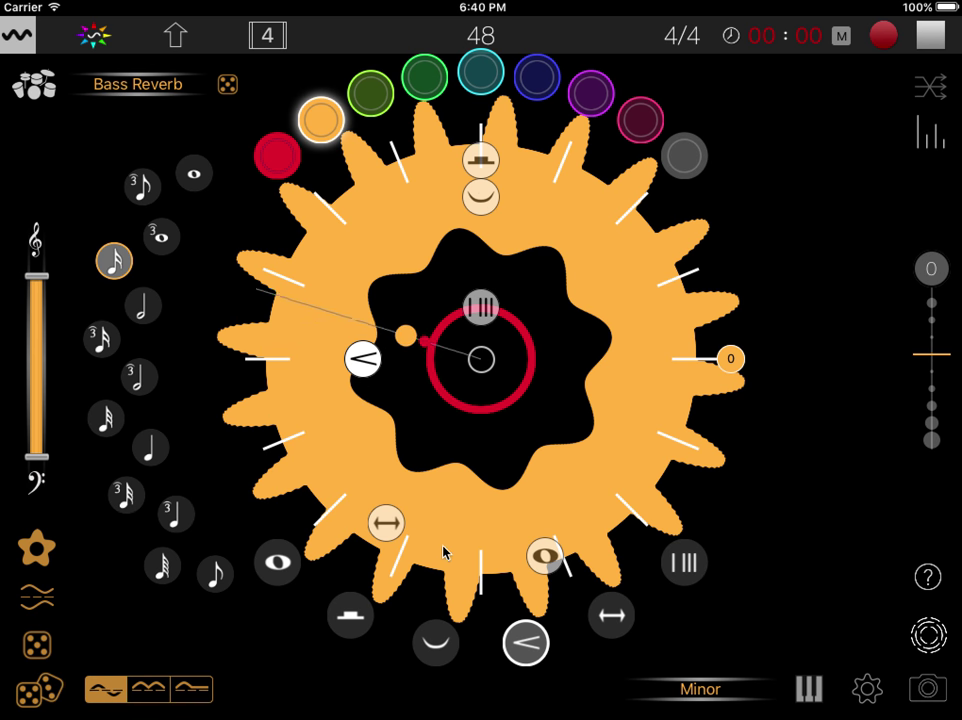
drag(532, 557, 357, 240)
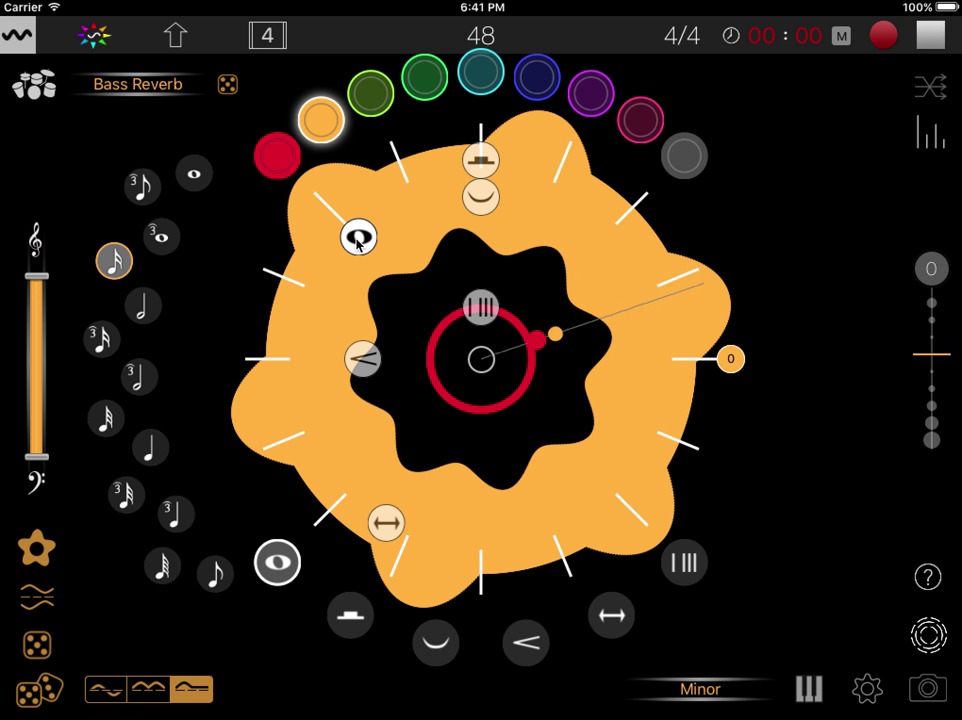